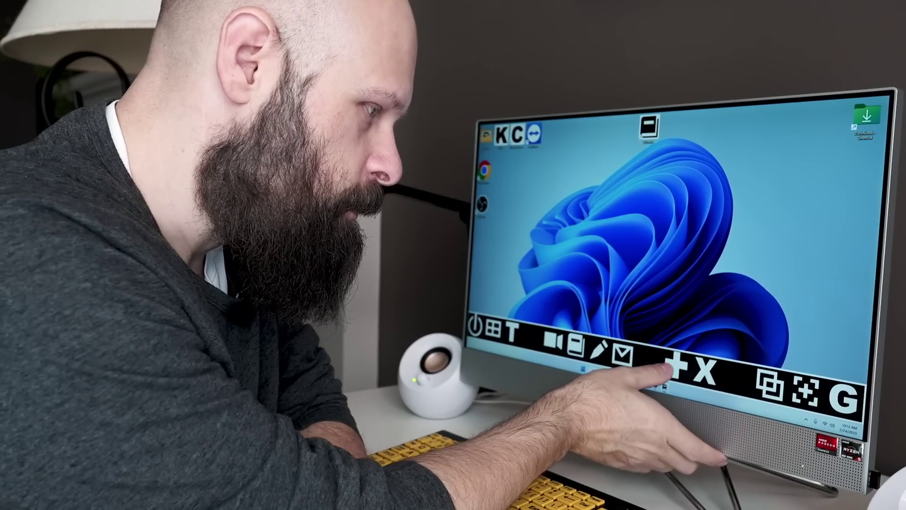
click(674, 363)
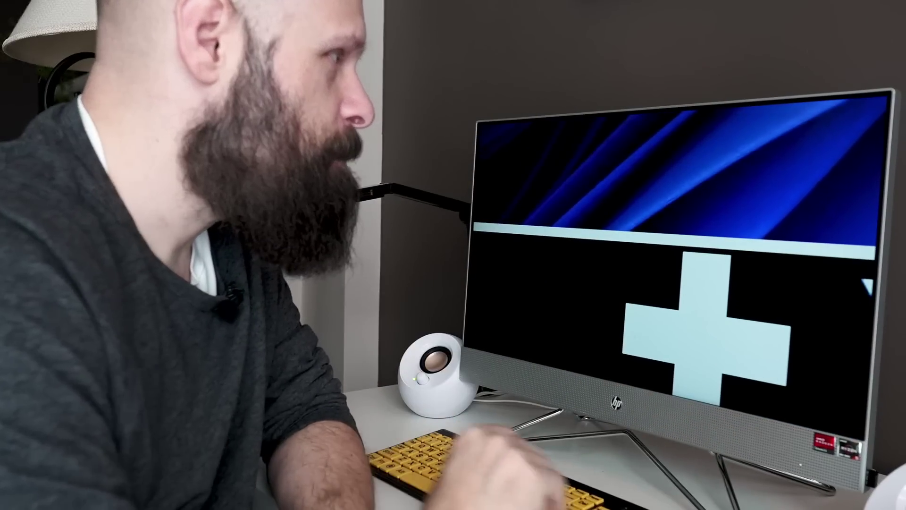
key(super+minus)
key(super+minus)
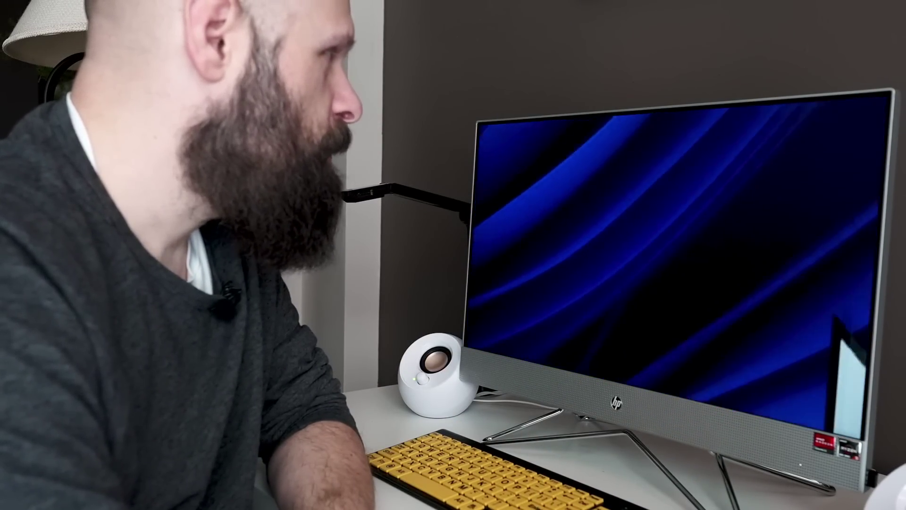
drag(474, 264, 472, 231)
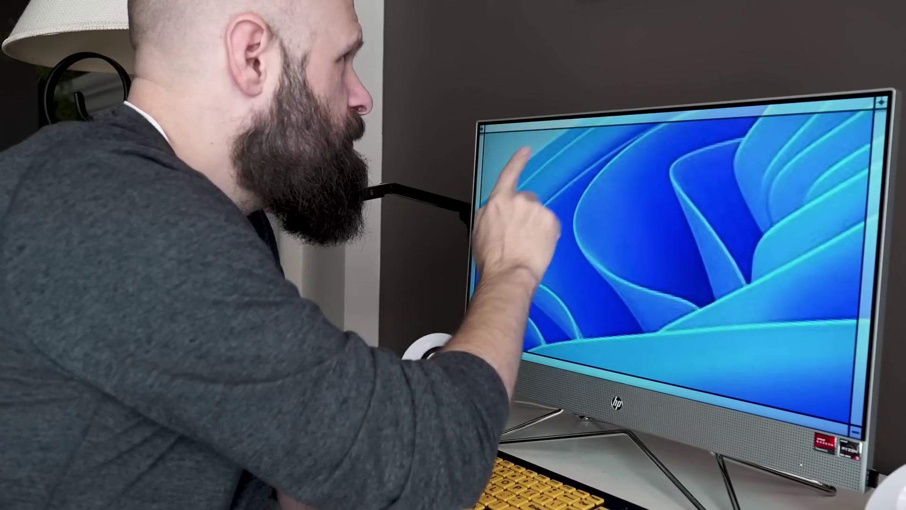
drag(607, 118, 607, 212)
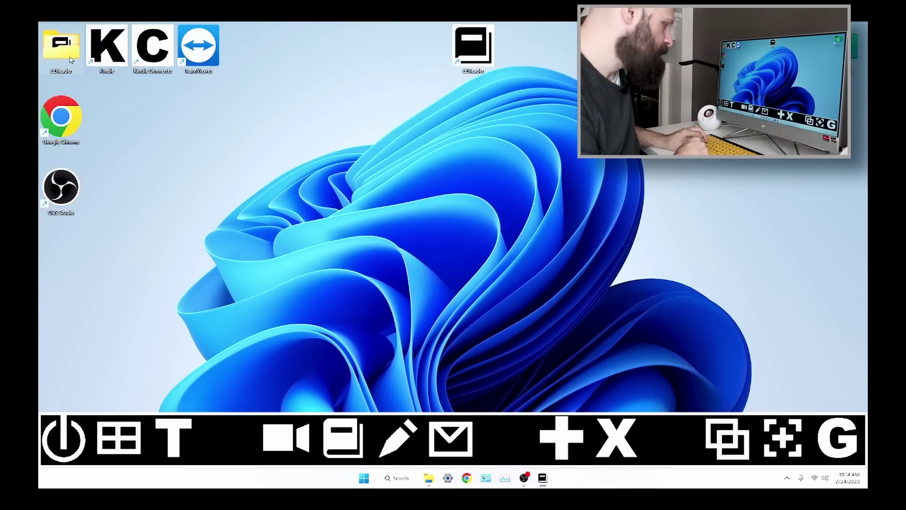
key(ctrl+alt+c)
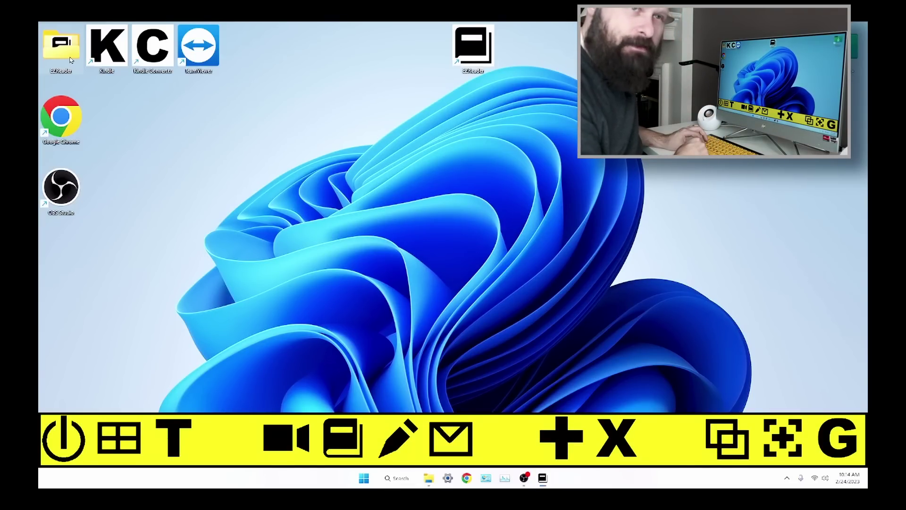
key(ctrl+alt+c)
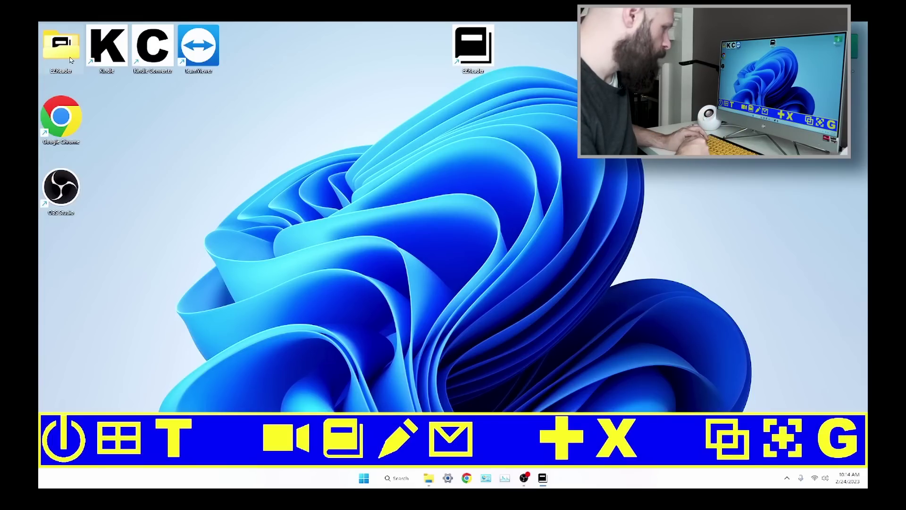
key(ctrl+alt+c)
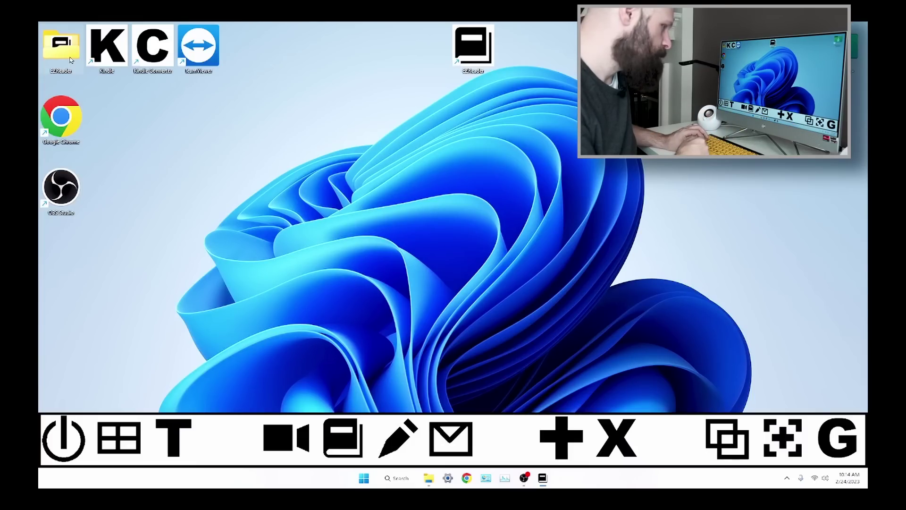
key(ctrl+alt+c)
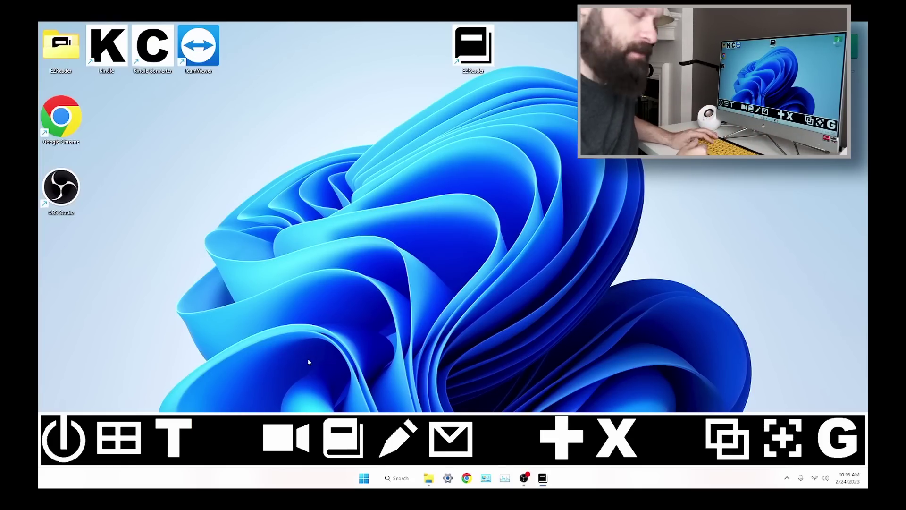
key(ctrl+plus)
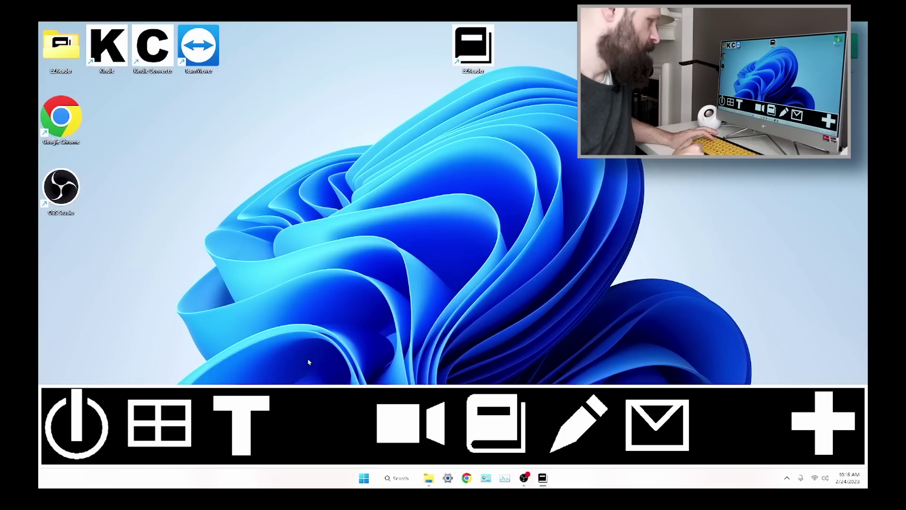
key(ctrl+minus)
key(ctrl+plus)
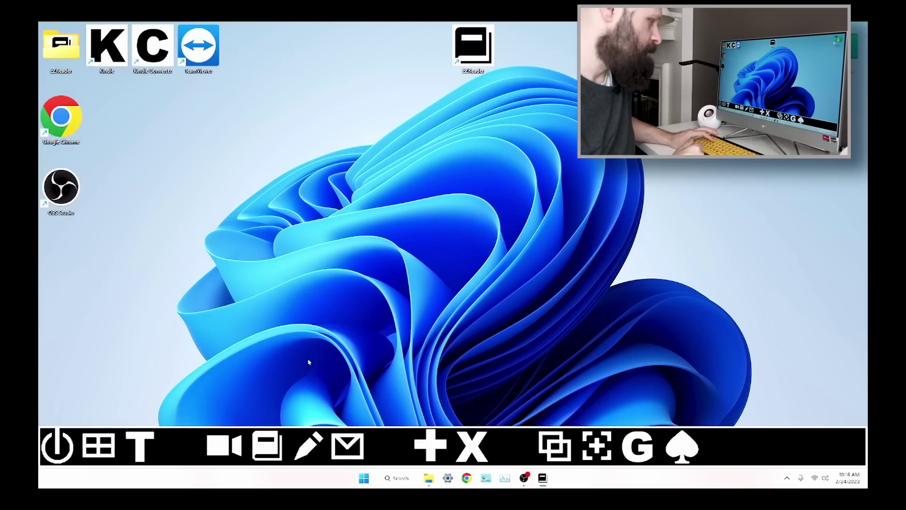
key(ctrl+plus)
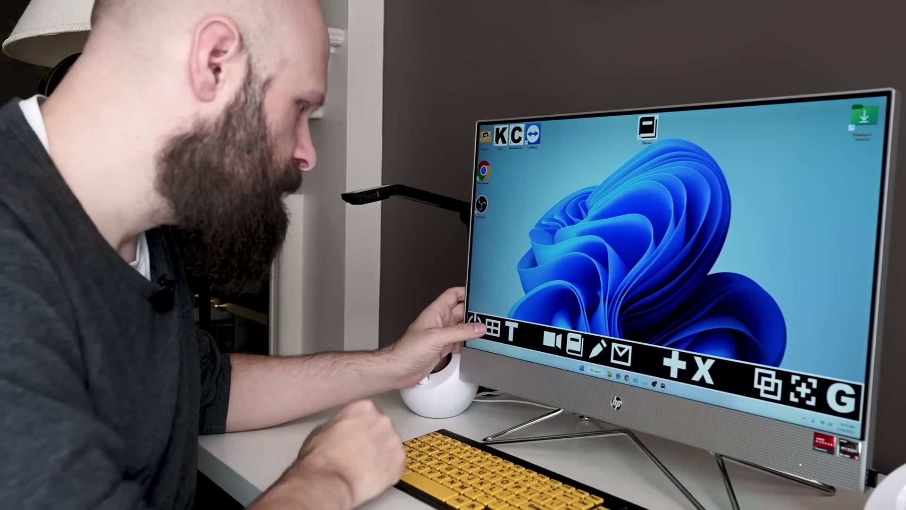
Step: Show the program grid and open Email's InBox with messages dated 01 20 and 01 15
click(476, 322)
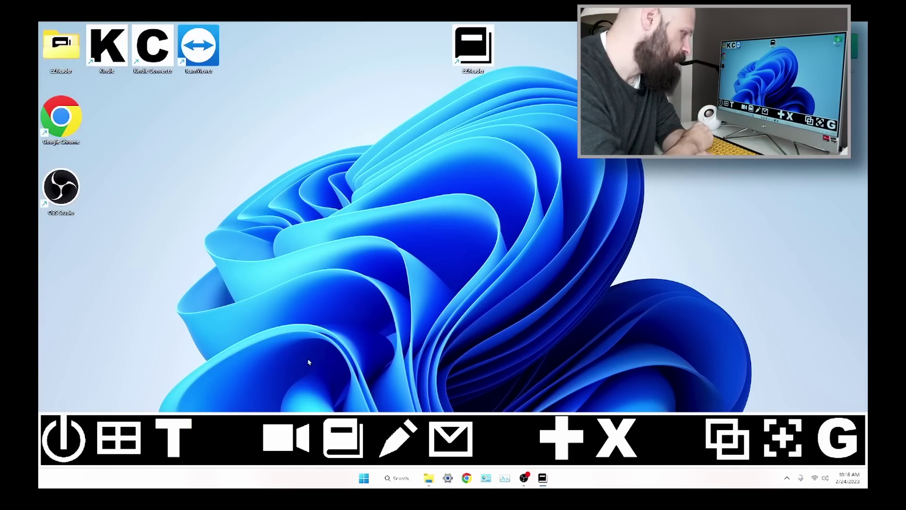
click(454, 437)
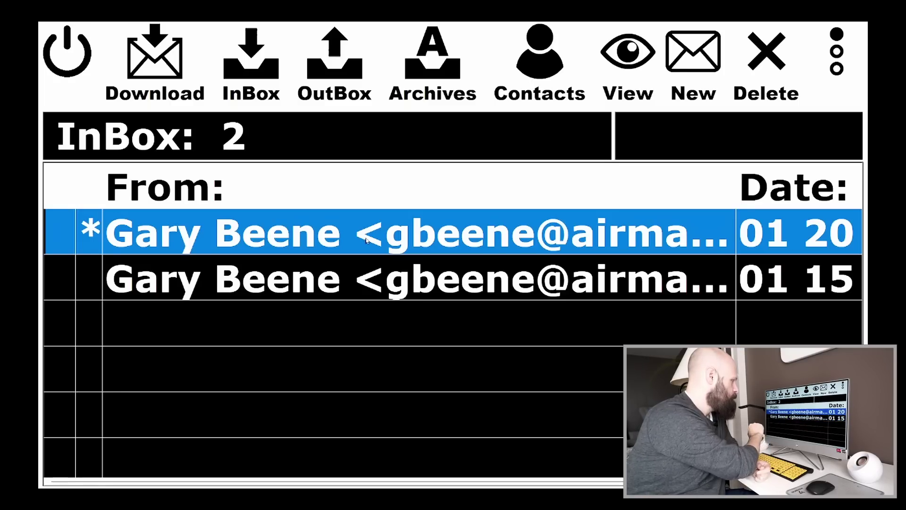
Step: Open the 'Welcome to EZReader!' message and scroll through its body
click(366, 240)
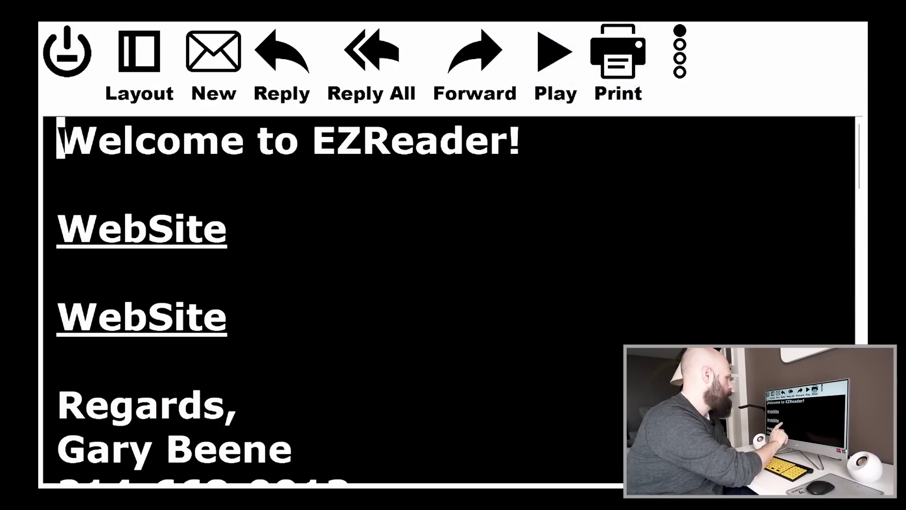
scroll(284, 300, down, 5)
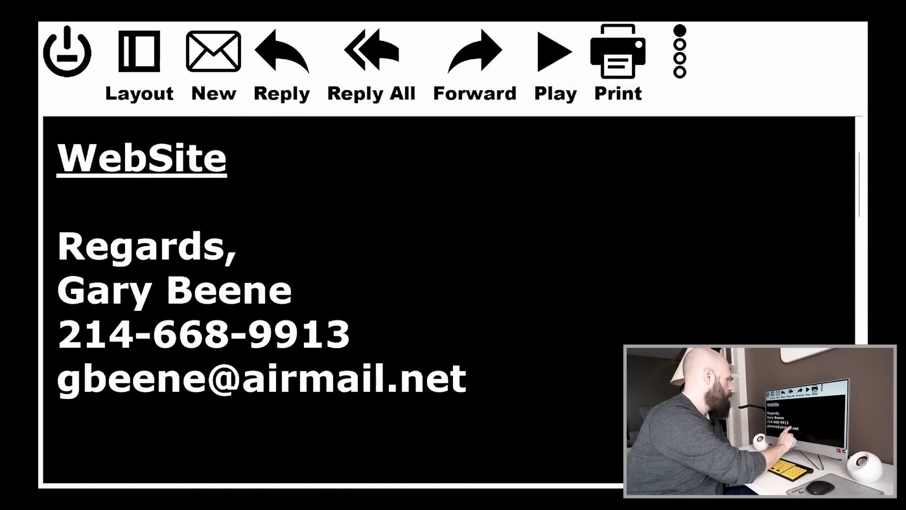
scroll(284, 300, up, 3)
scroll(283, 300, down, 5)
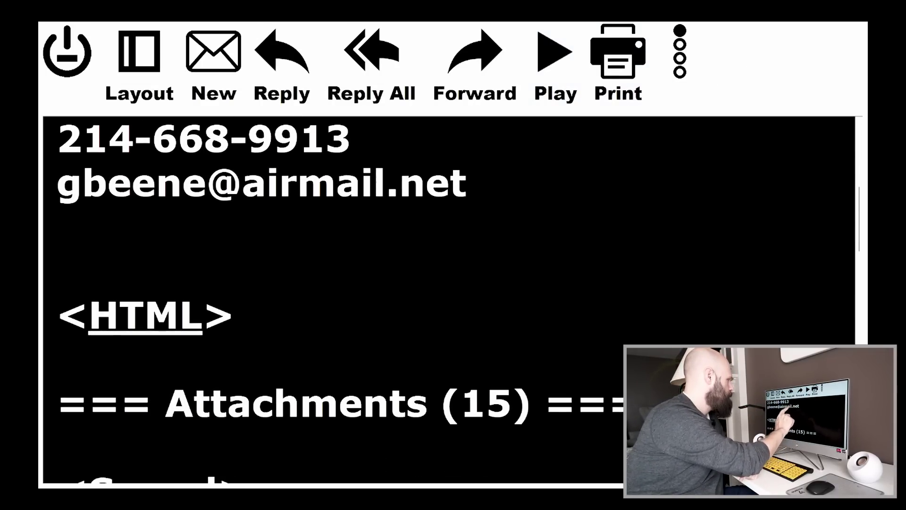
scroll(283, 301, up, 8)
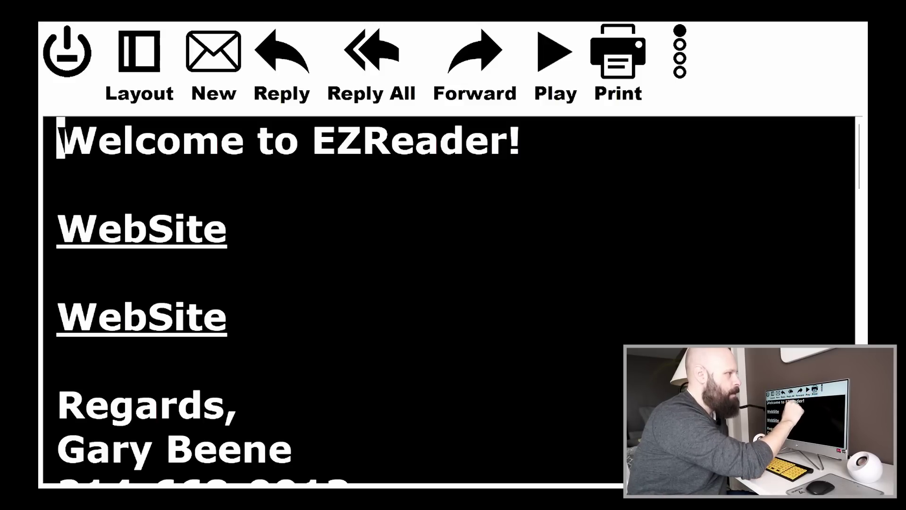
Step: Bring up the read-aloud controls and play the welcome message aloud
click(680, 49)
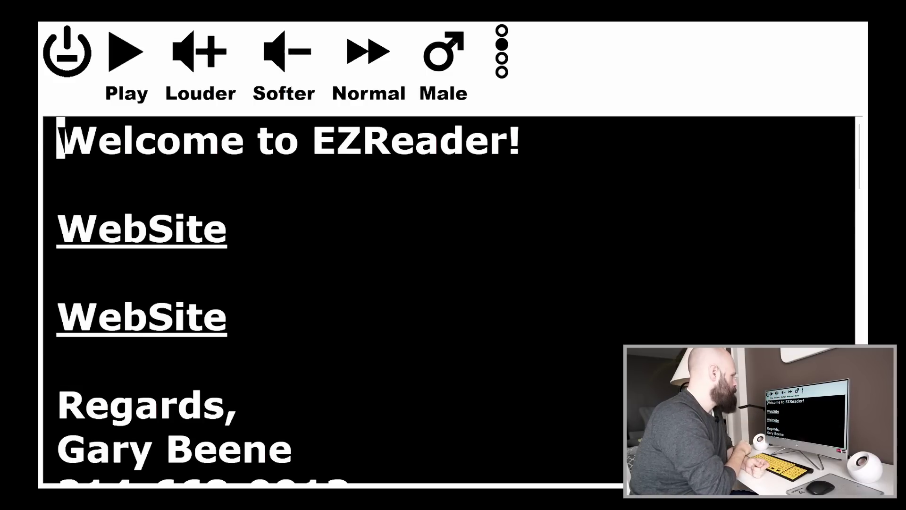
scroll(449, 302, down, 5)
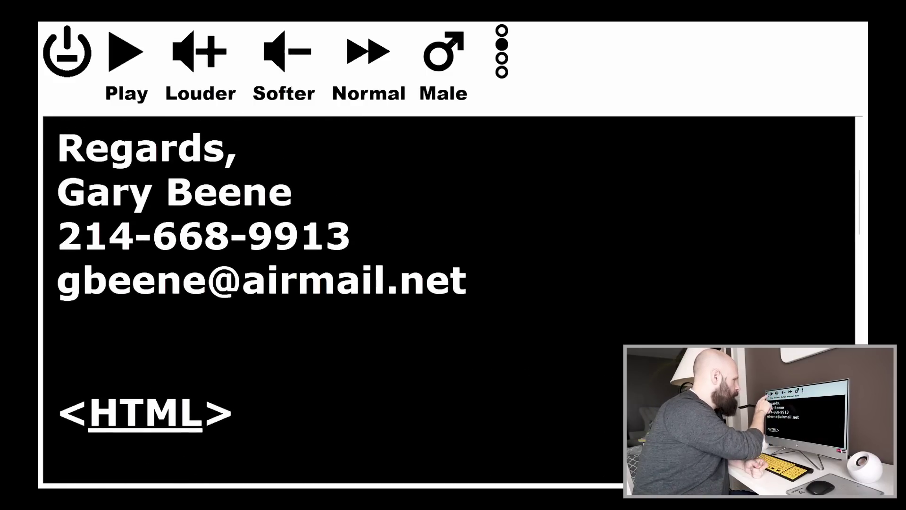
scroll(449, 303, up, 5)
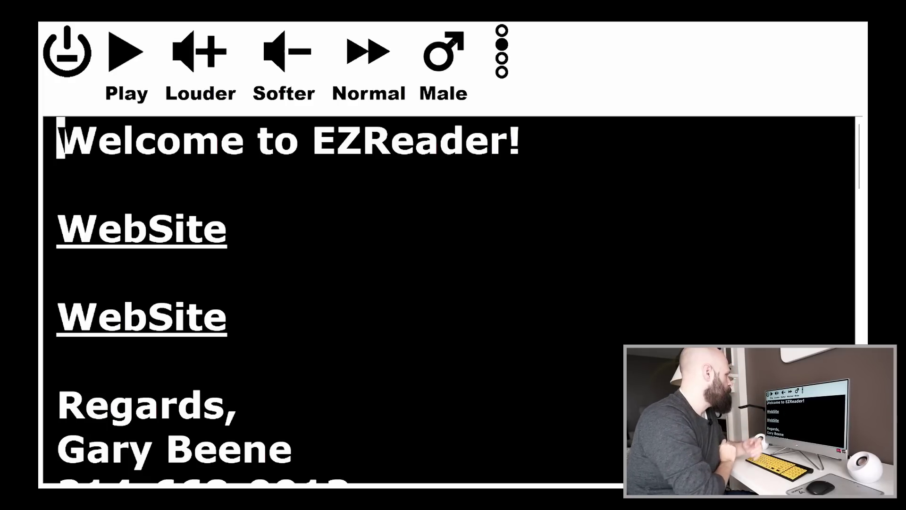
click(126, 52)
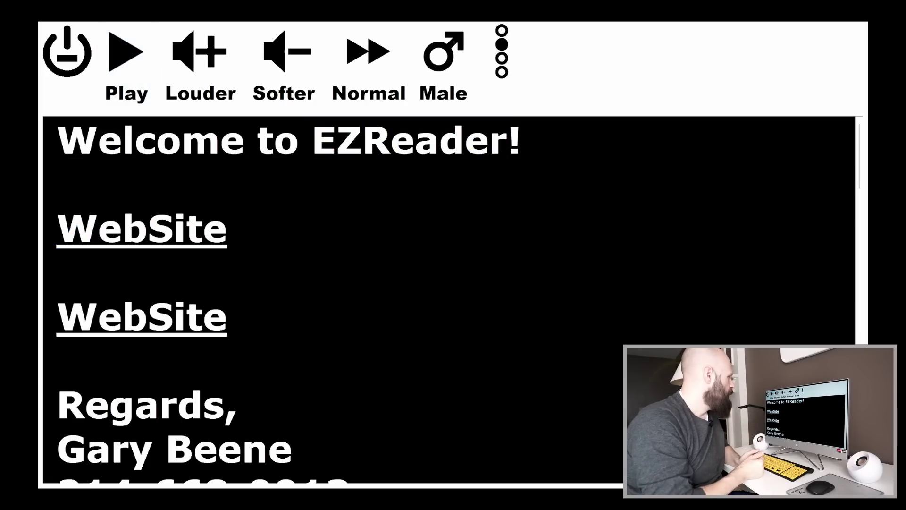
Step: Read aloud again from 'Regards,' and switch the message colours to black-on-white
scroll(283, 283, down, 1)
scroll(283, 283, down, 10)
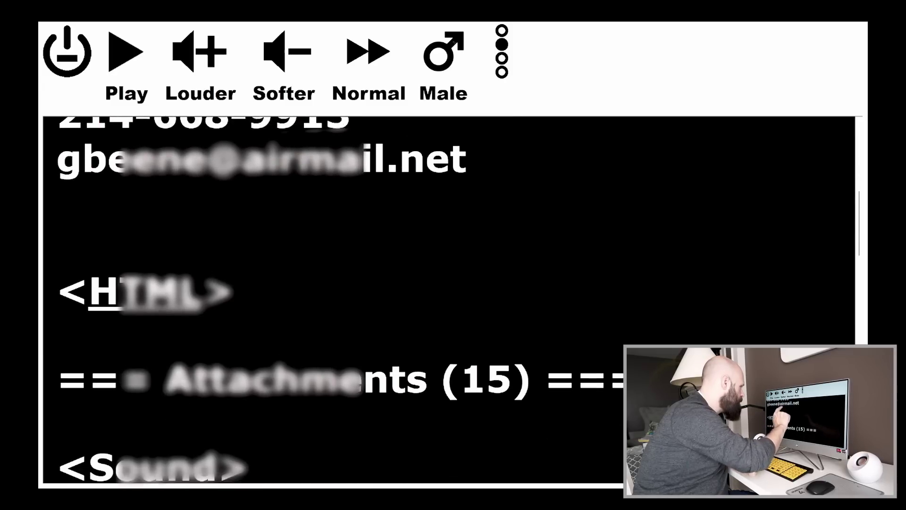
scroll(283, 283, down, 15)
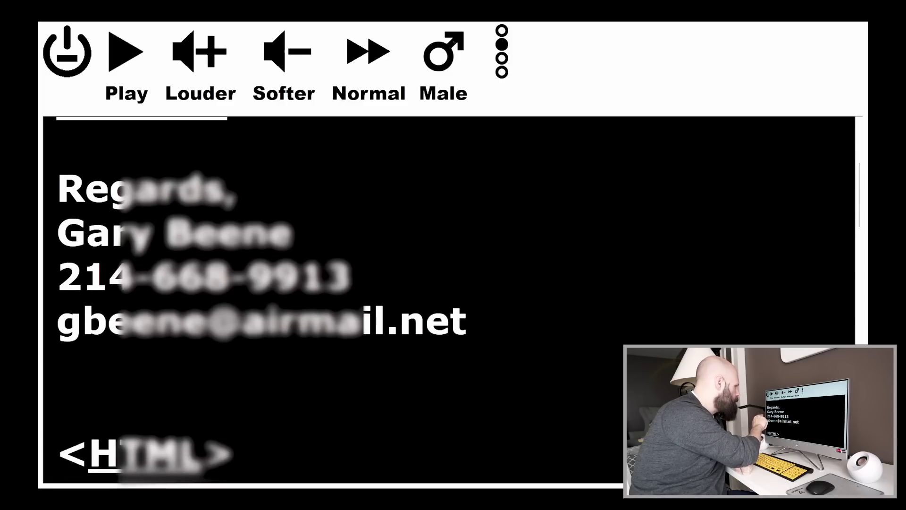
click(59, 187)
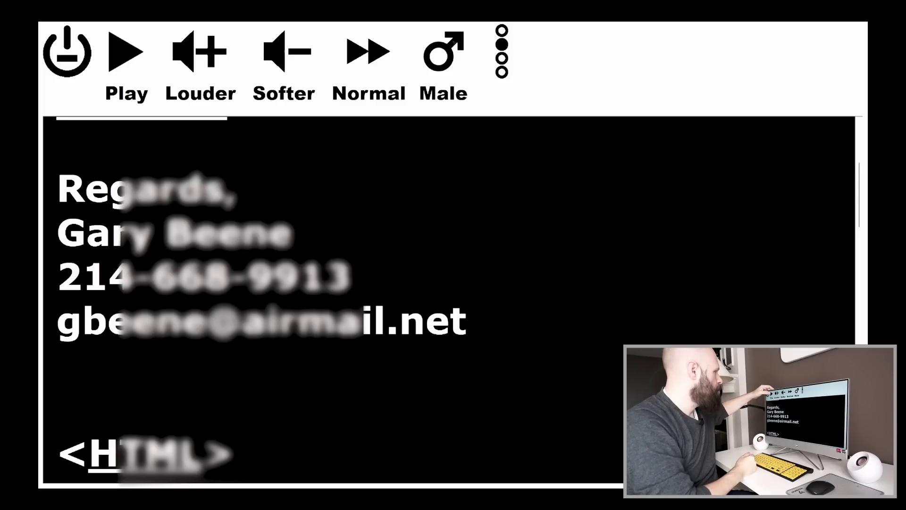
click(125, 51)
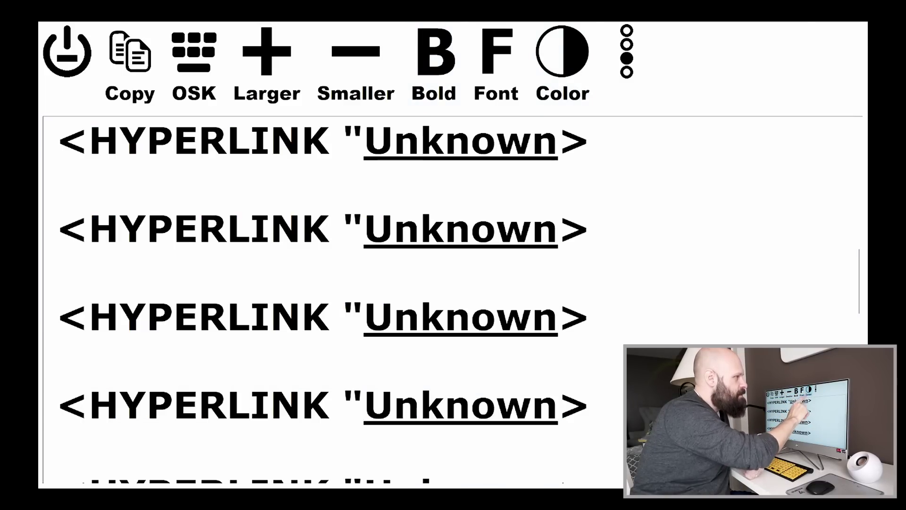
click(562, 61)
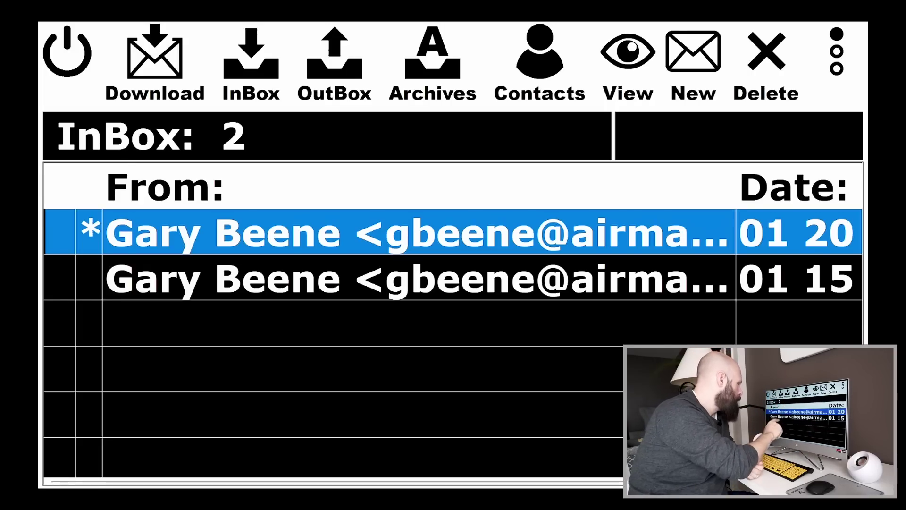
Step: Open the 01 15 message, enlarge then reduce its text, and close it
click(415, 278)
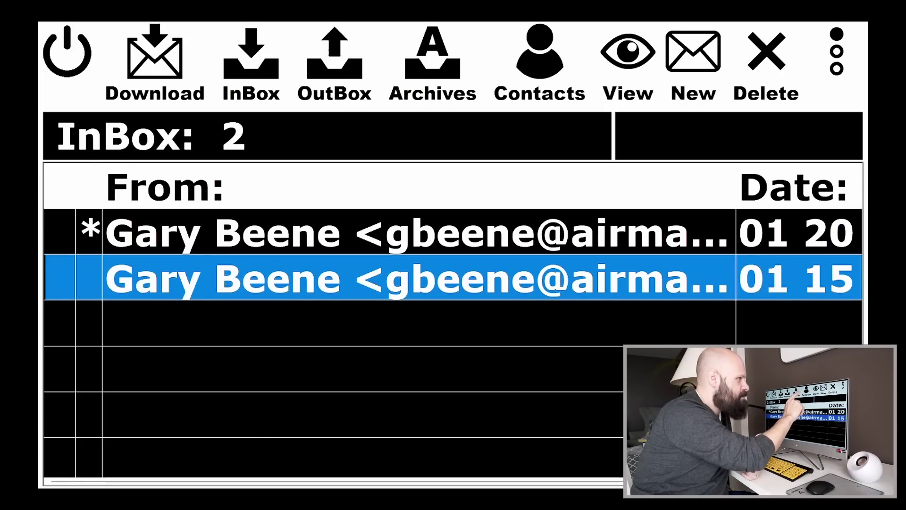
key(Return)
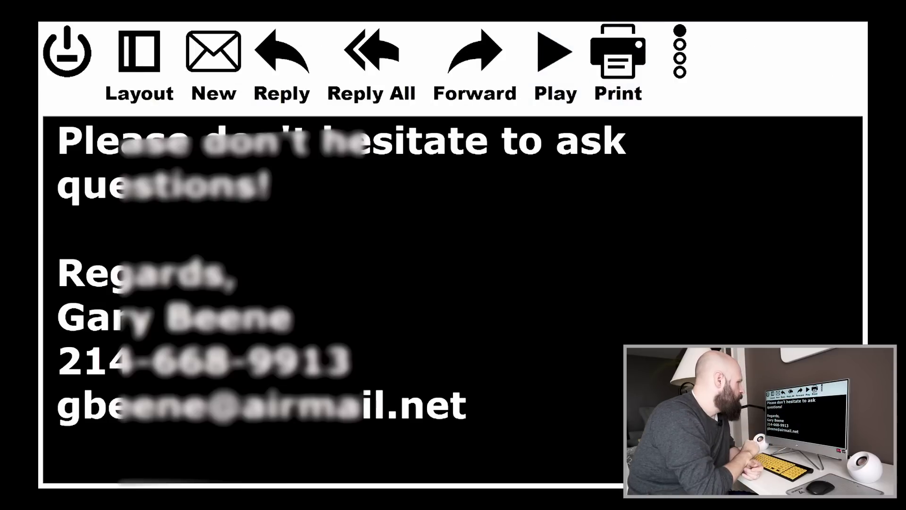
key(Down)
key(Down)
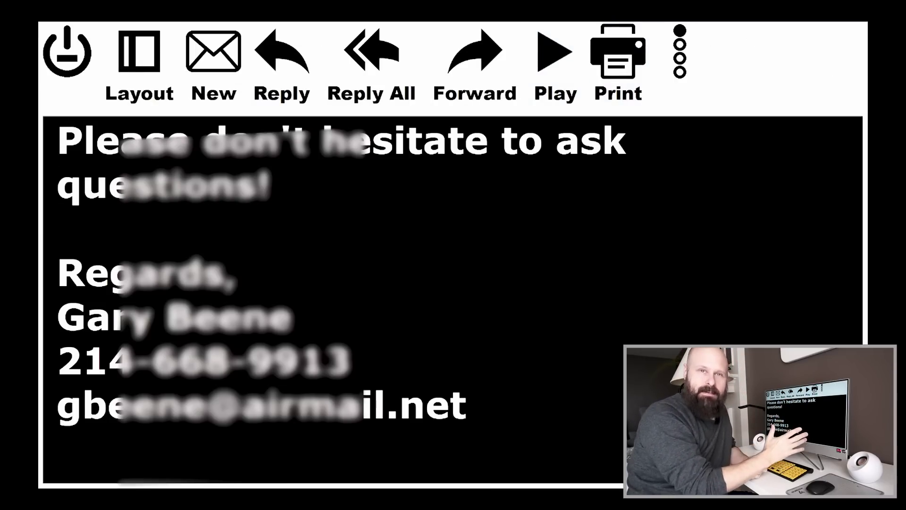
key(ctrl+plus)
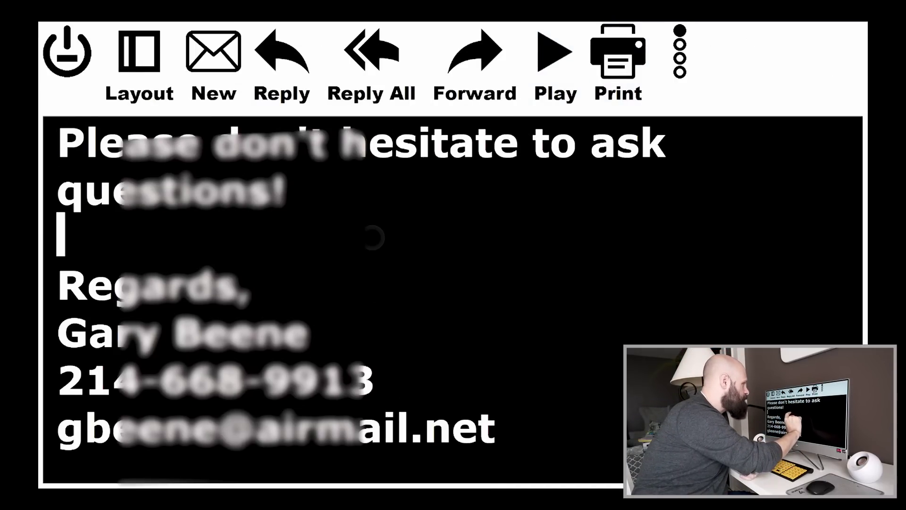
key(ctrl+minus)
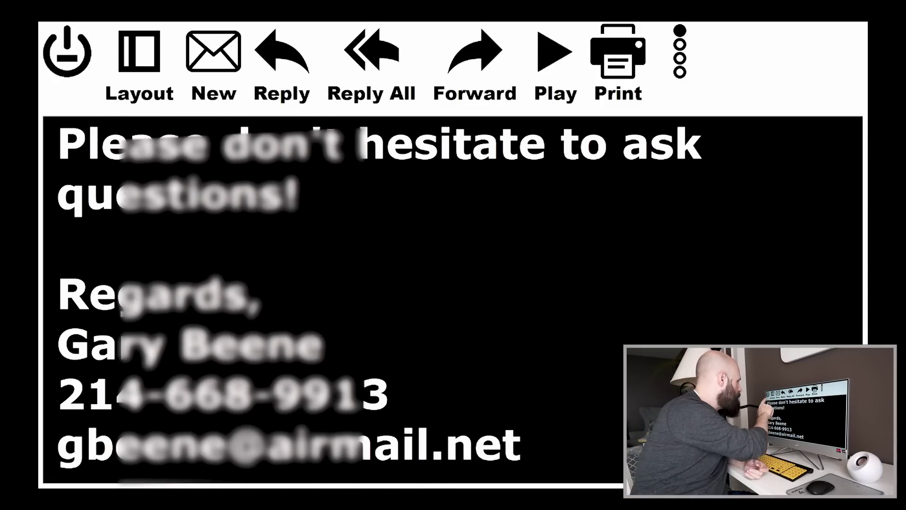
click(67, 51)
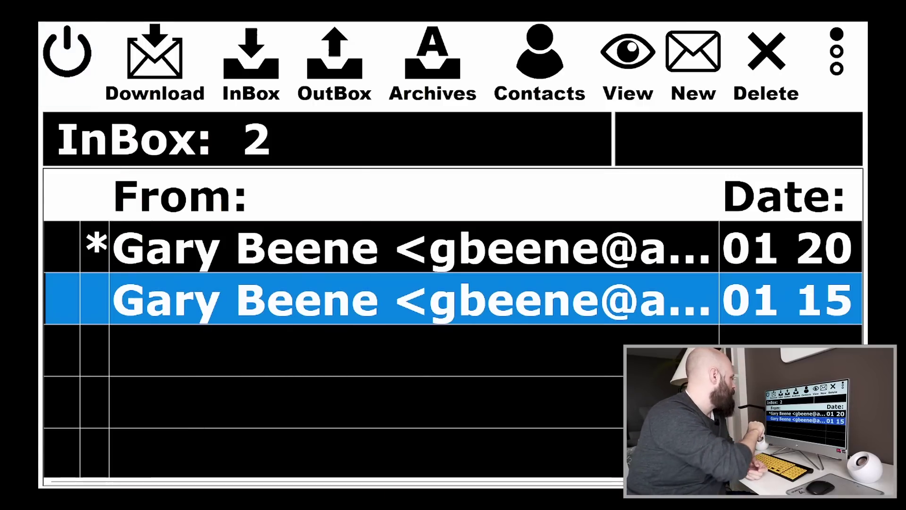
Step: Pick a saved contact from Contacts and start a new email addressed to them
click(410, 246)
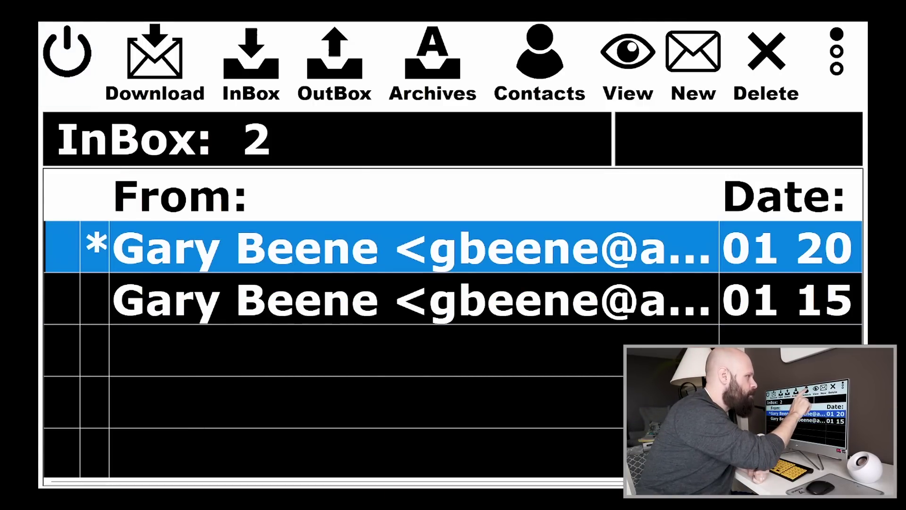
click(540, 61)
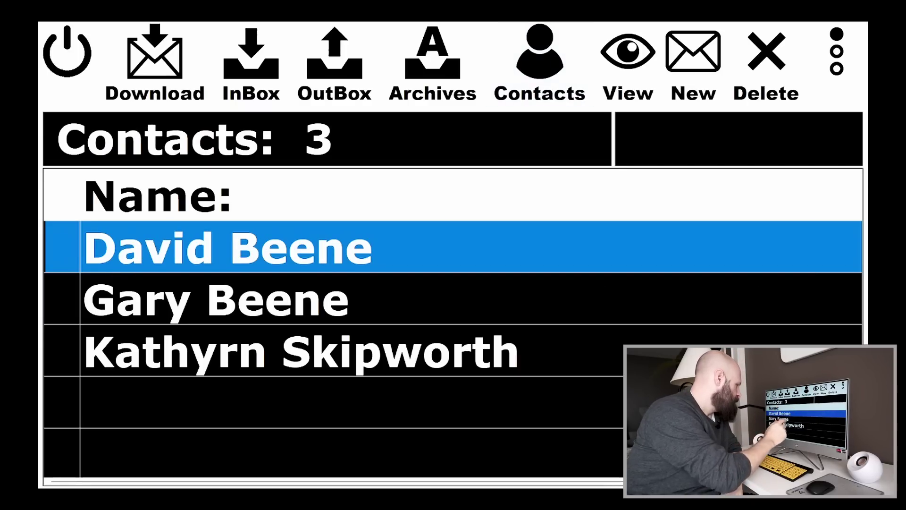
click(216, 299)
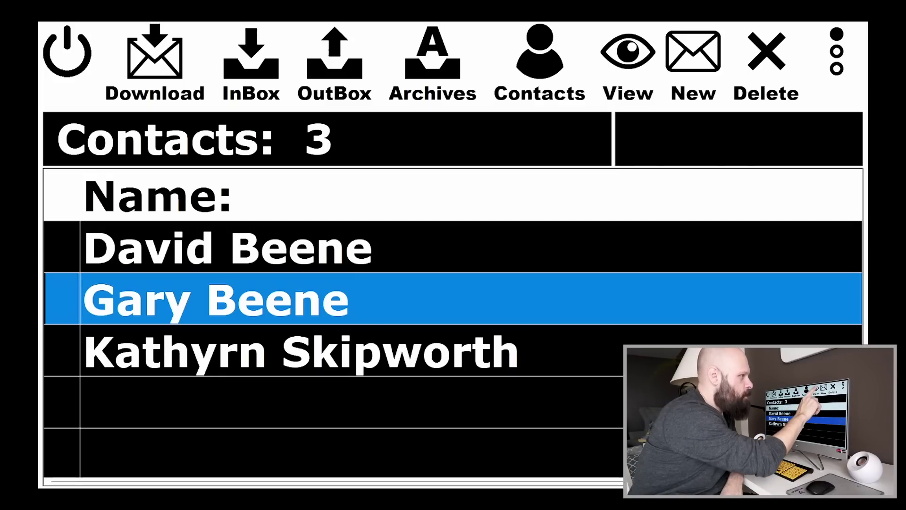
click(693, 52)
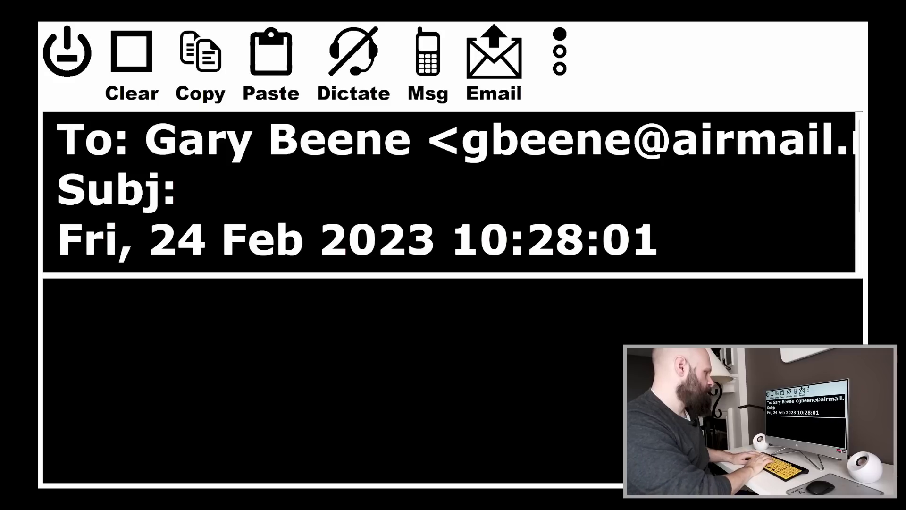
Step: Send an email with subject 'Just a test' and a short greeting to the contact
text(Just a test)
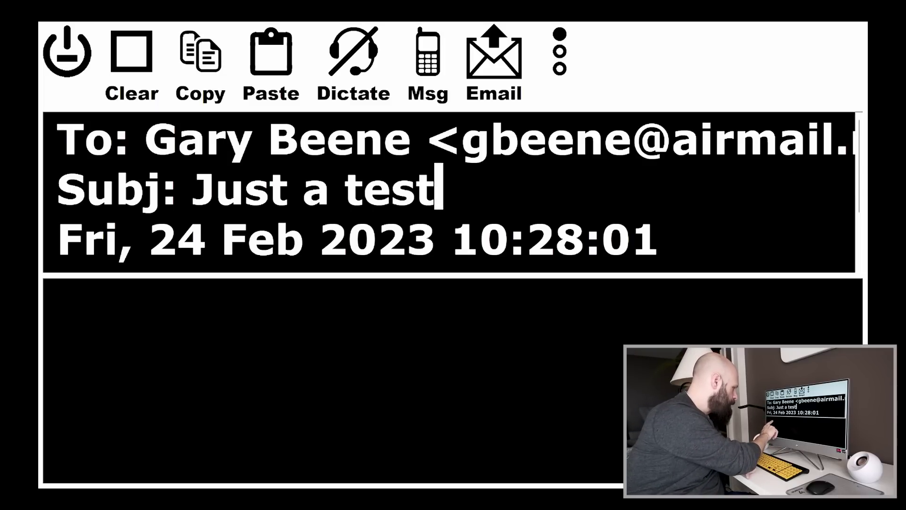
click(60, 302)
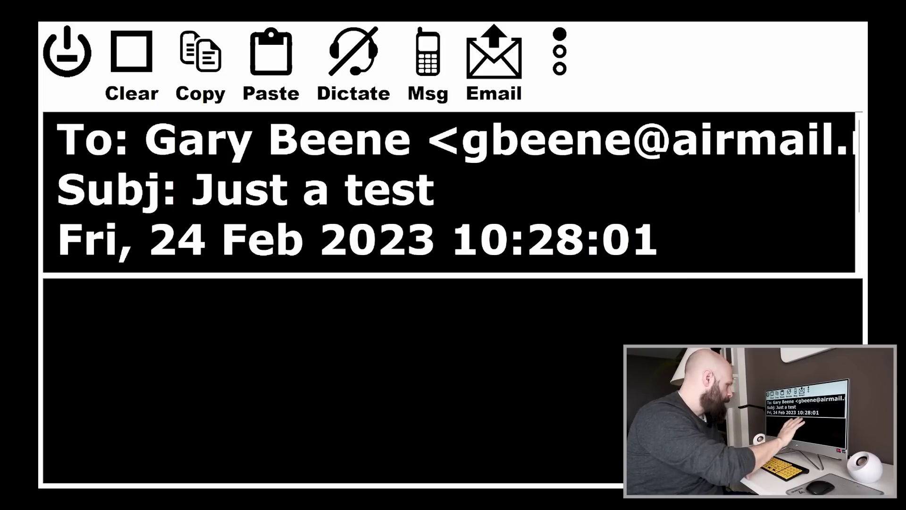
text(Hey )
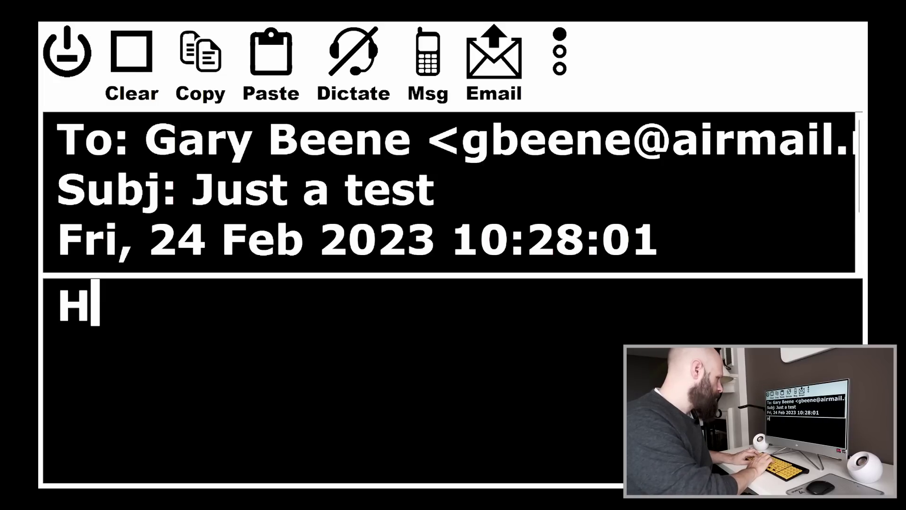
text(Gary, this is a test, just ignore this!)
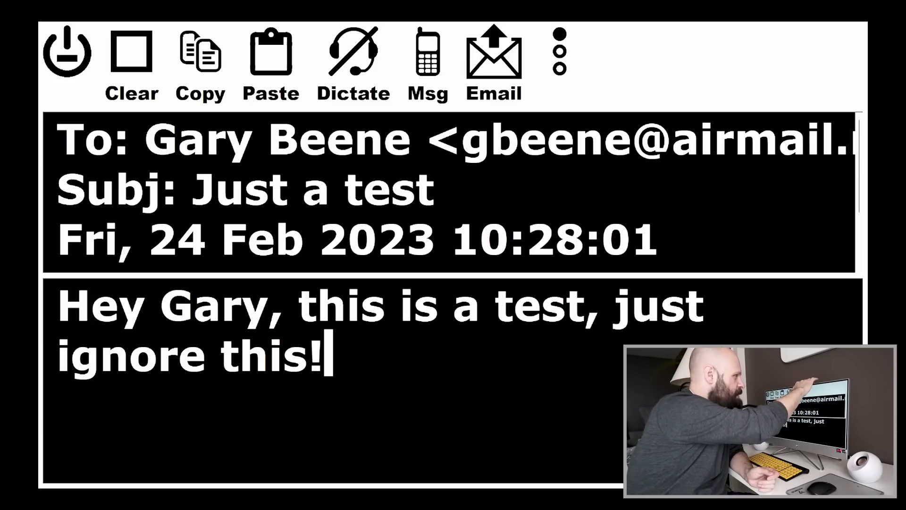
click(494, 52)
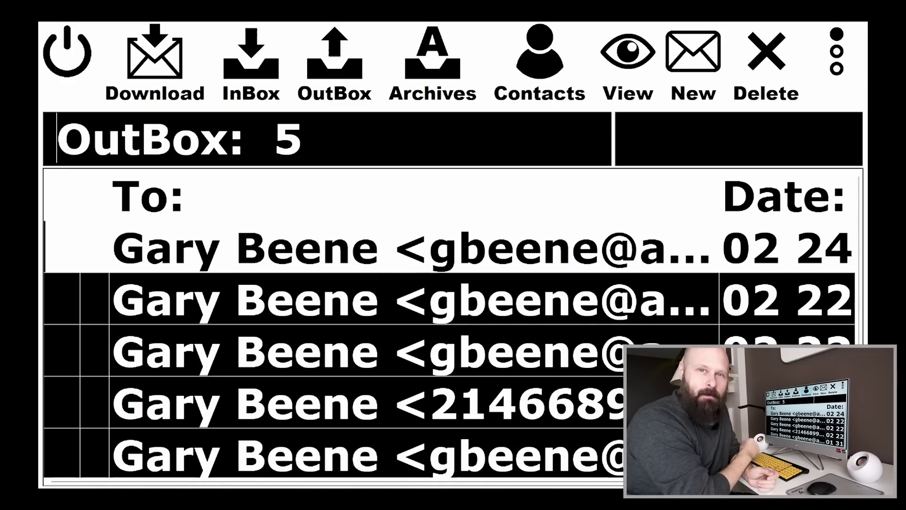
Step: Check the InBox and second mail toolset, then exit Email to the desktop
key(Right)
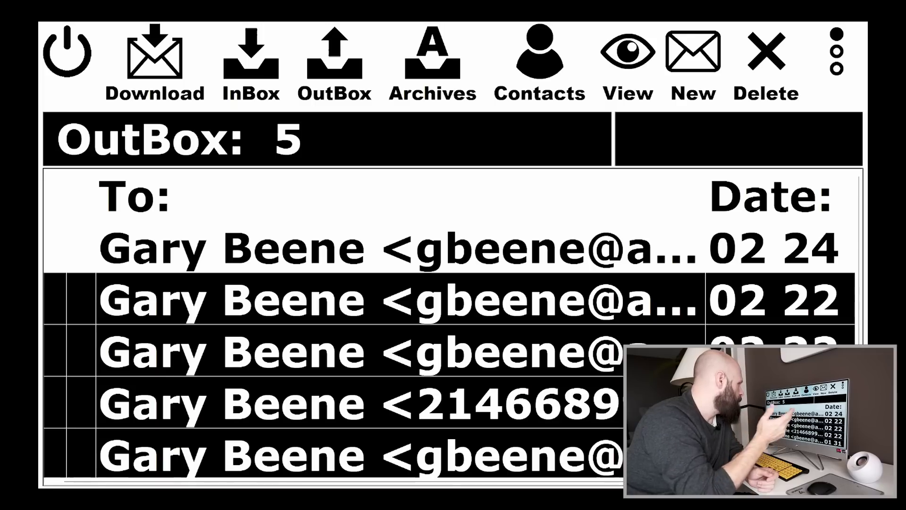
key(i)
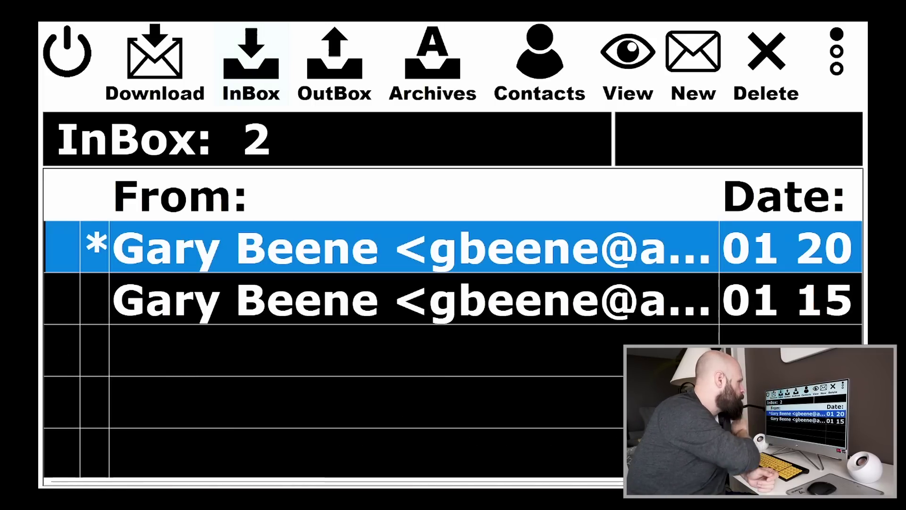
key(m)
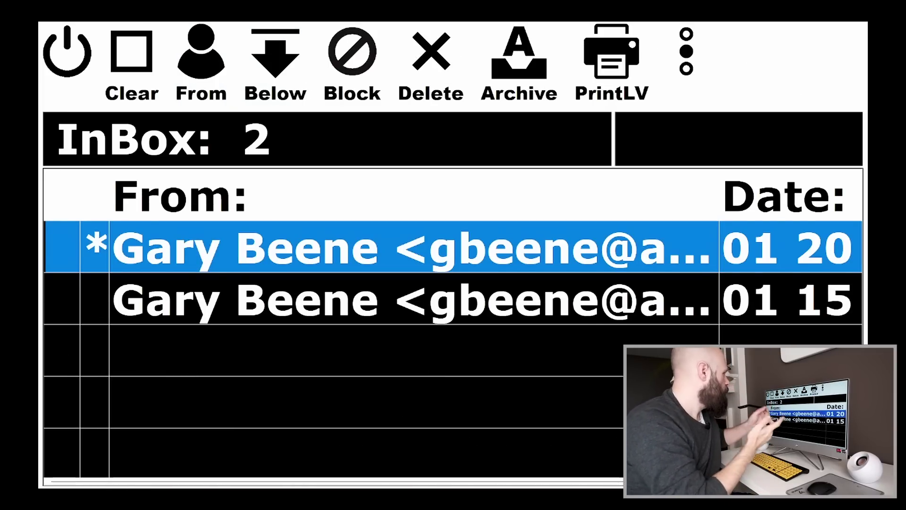
key(Escape)
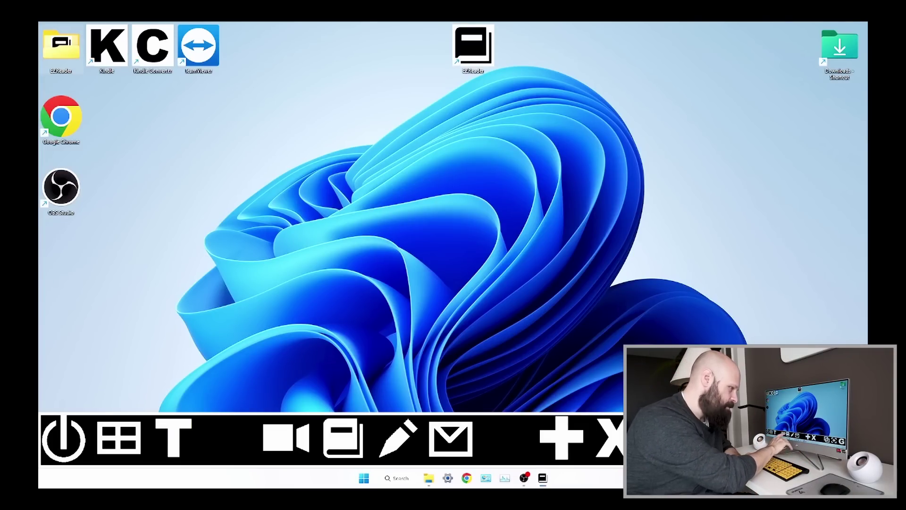
Step: Open the 'welcome' document in the editor and page the toolbar to Play/Louder/Softer
click(343, 439)
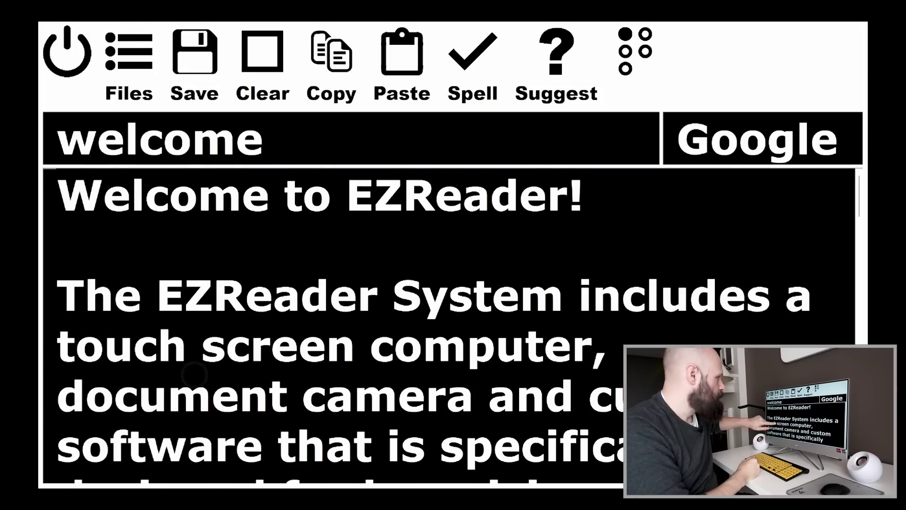
scroll(449, 326, down, 3)
scroll(448, 325, down, 4)
scroll(448, 326, up, 8)
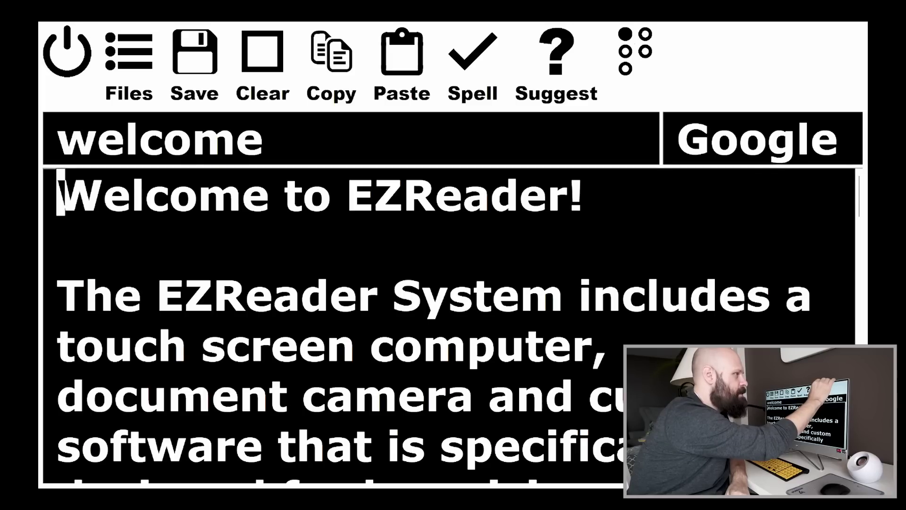
click(635, 51)
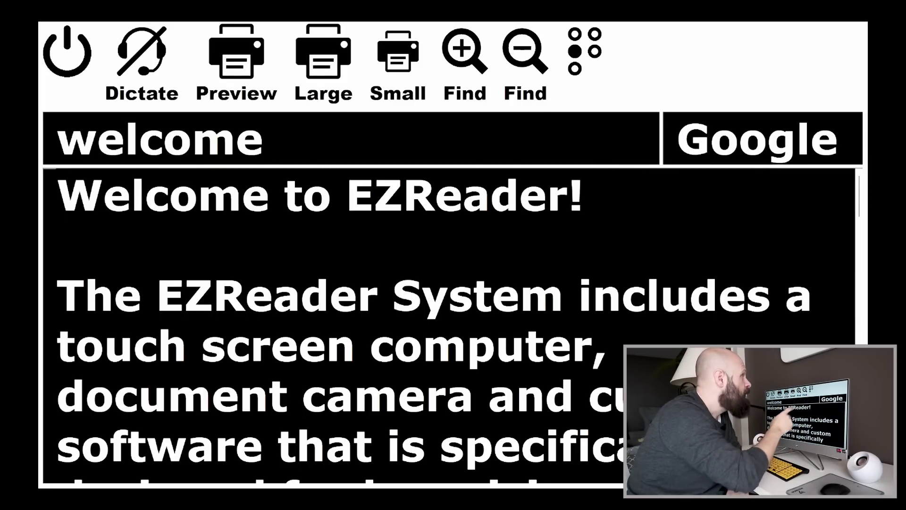
click(585, 51)
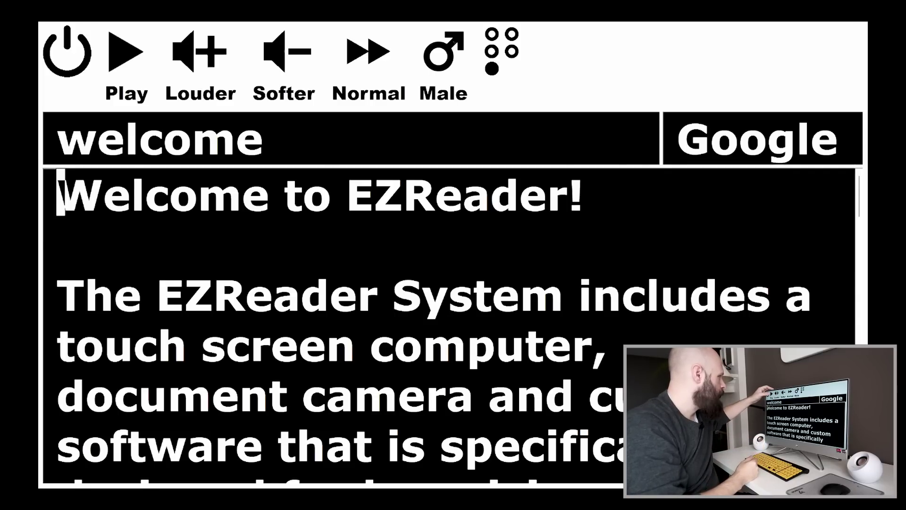
Step: Read the welcome text aloud, stop, and switch the reading voice from Male to Female
key(F2)
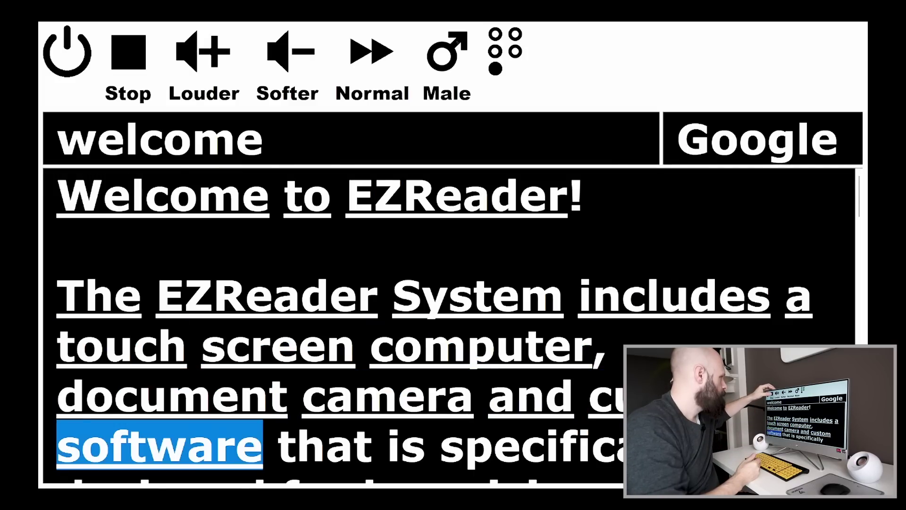
click(317, 443)
scroll(318, 442, down, 1)
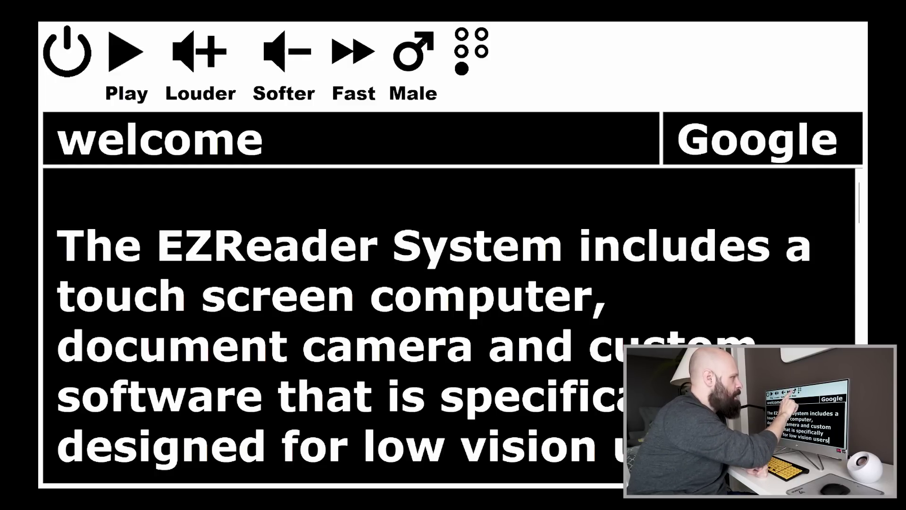
click(413, 52)
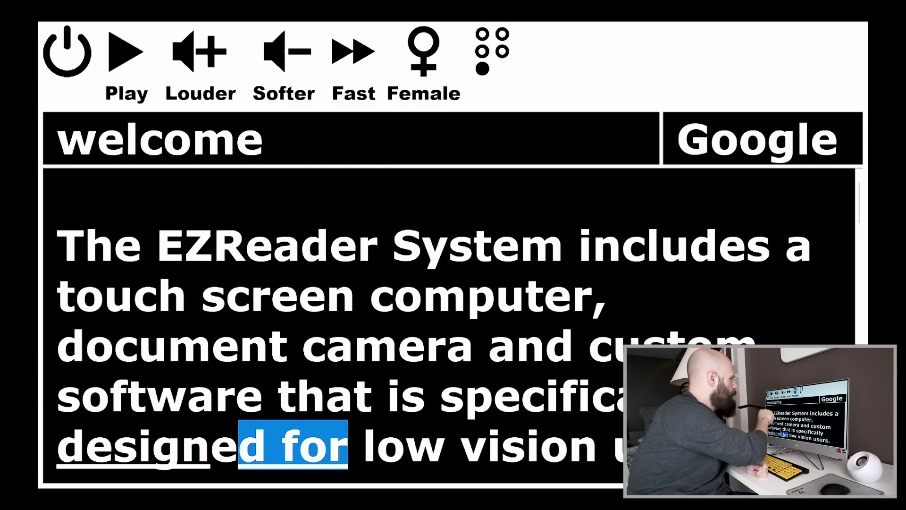
Step: Resume reading from 'low vision users', stop, and show the text-formatting tools
click(348, 444)
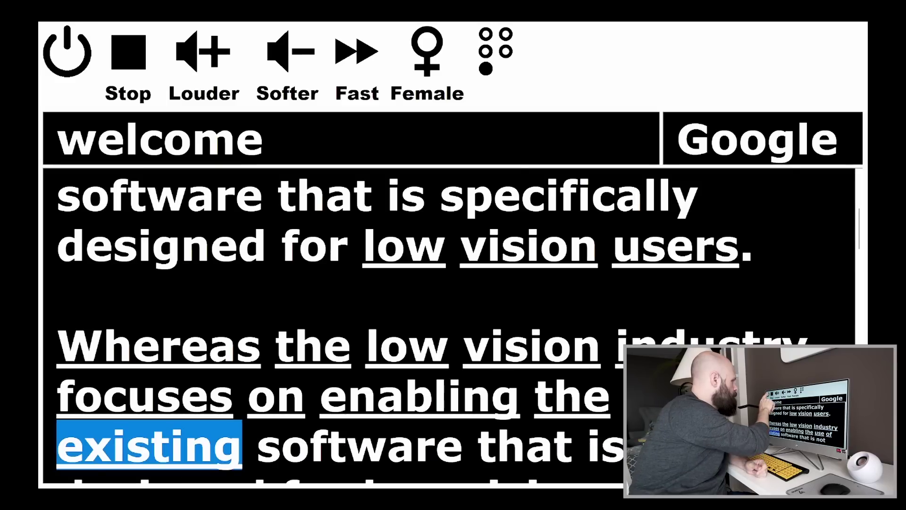
click(128, 52)
click(496, 50)
click(602, 242)
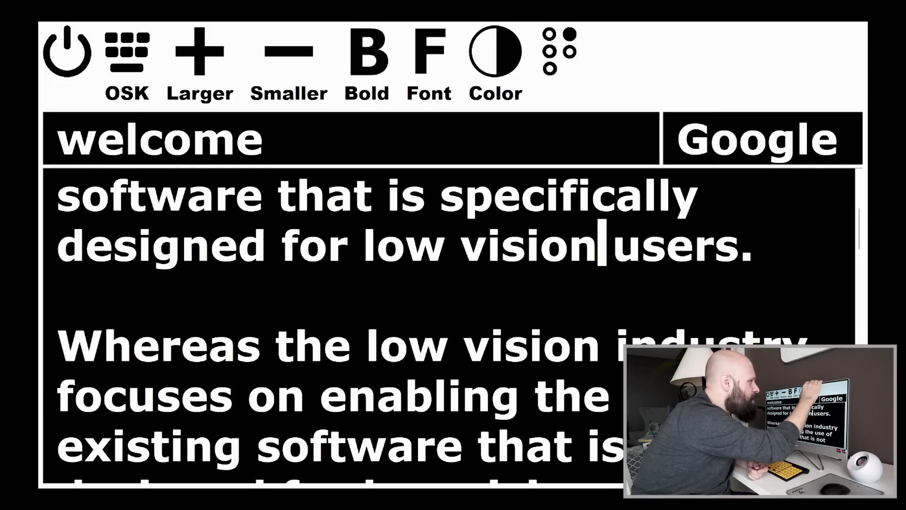
Step: Page past the case/spacing and file/editing tools to reach Dictate/Preview/Large/Small/Find
click(560, 51)
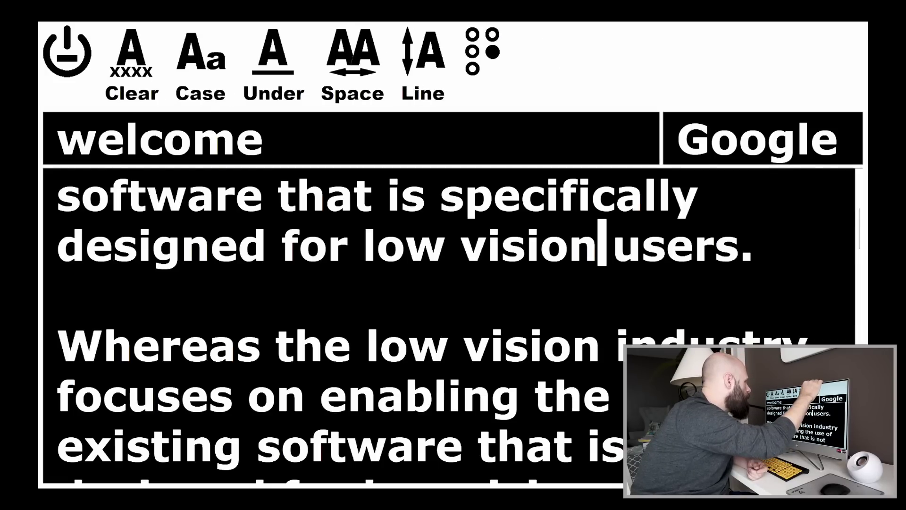
click(483, 48)
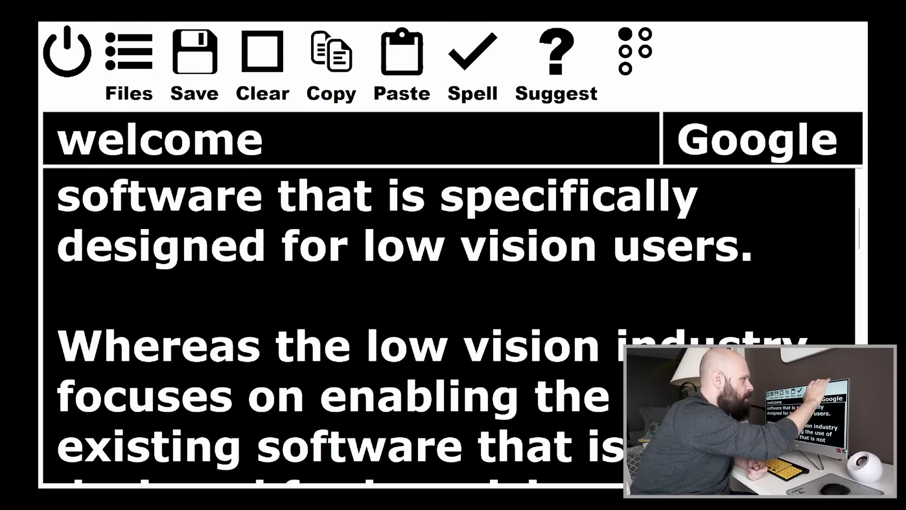
click(635, 51)
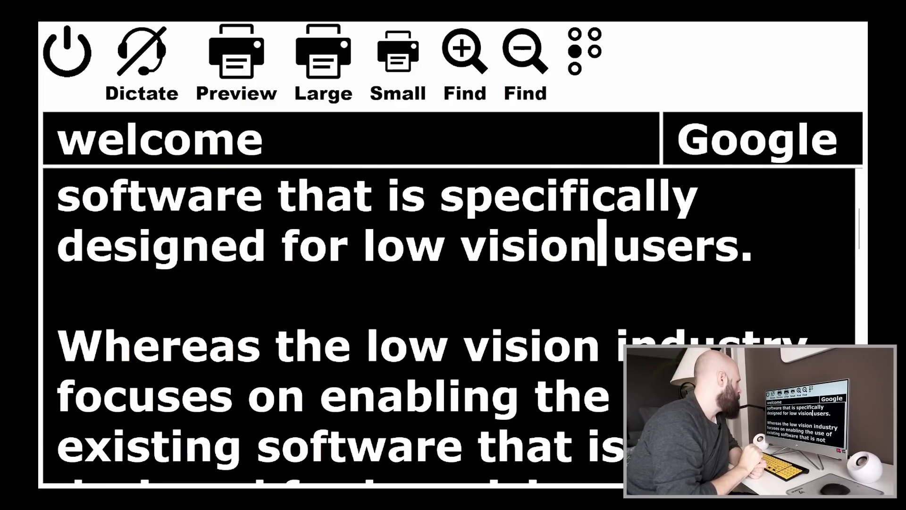
Step: Exit the editor, open the Dallas Morning News ebook at its start, and list the newspapers
key(Escape)
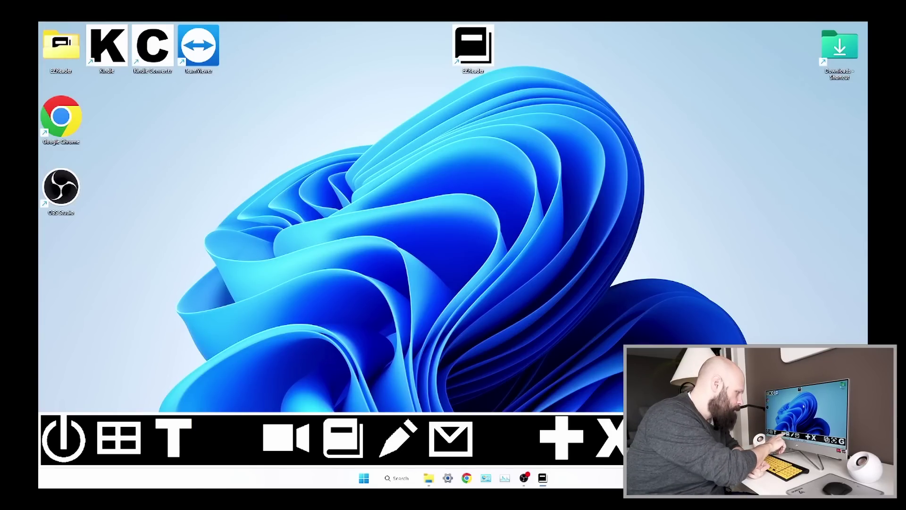
click(343, 439)
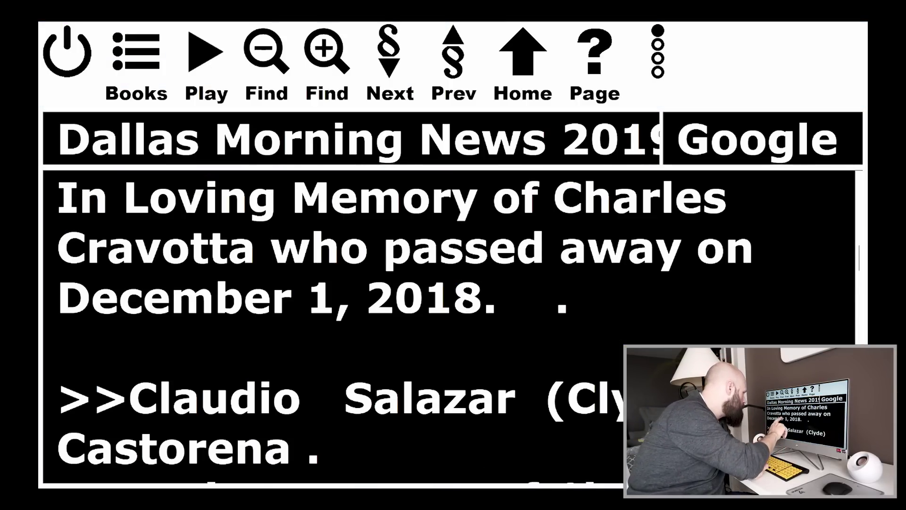
scroll(449, 326, down, 3)
key(ctrl+Home)
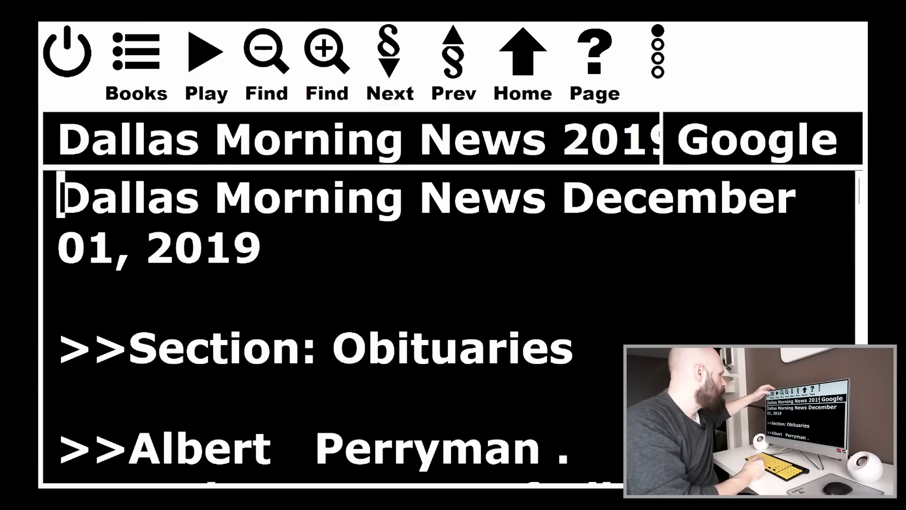
click(136, 52)
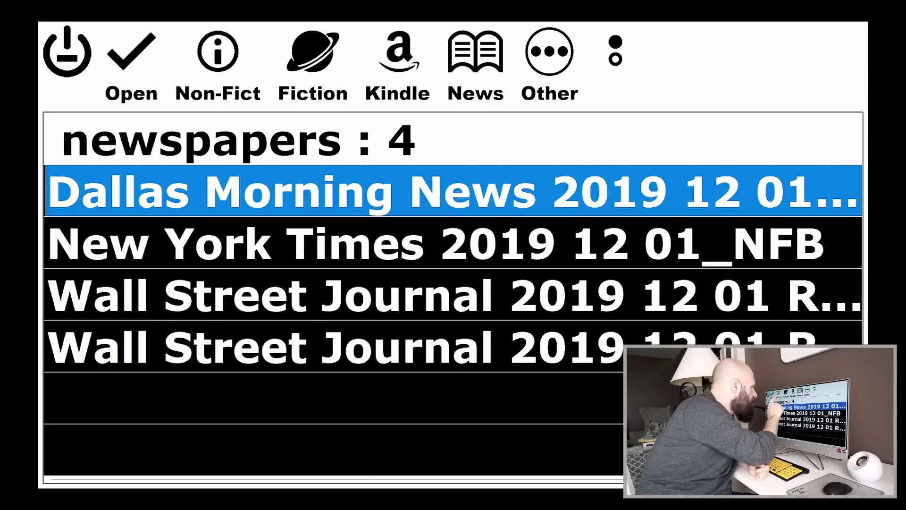
Step: Switch to fiction and open Adventures of Huckleberry Finn, bringing CHAPTER I to the top
key(f)
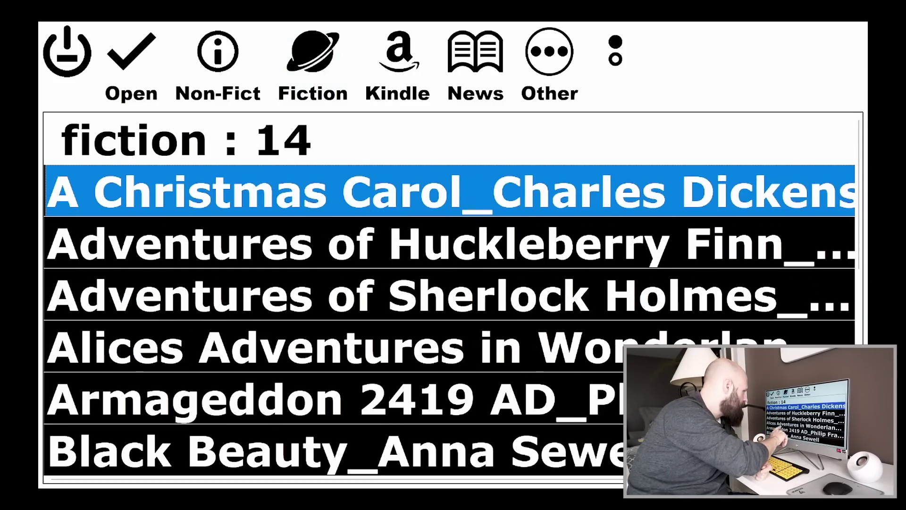
key(Down)
key(Down)
key(Down)
key(Down)
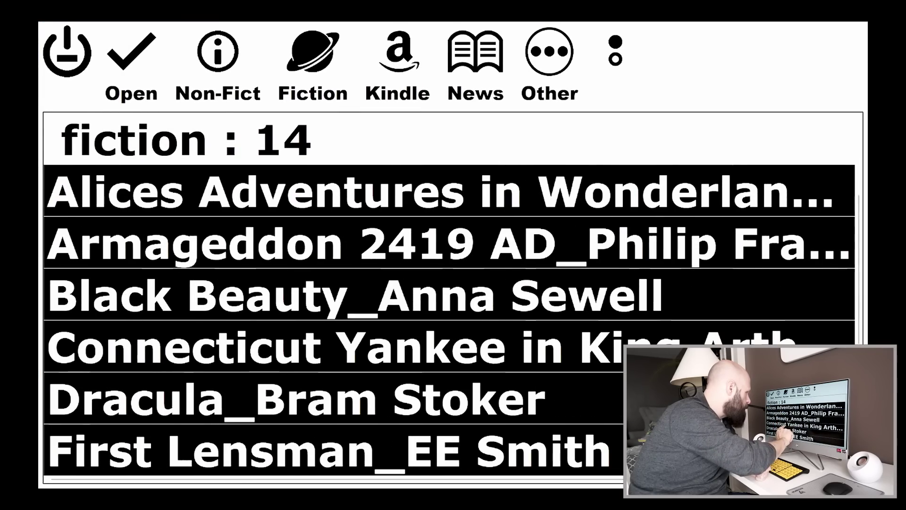
key(Up)
key(Up)
key(Up)
key(Up)
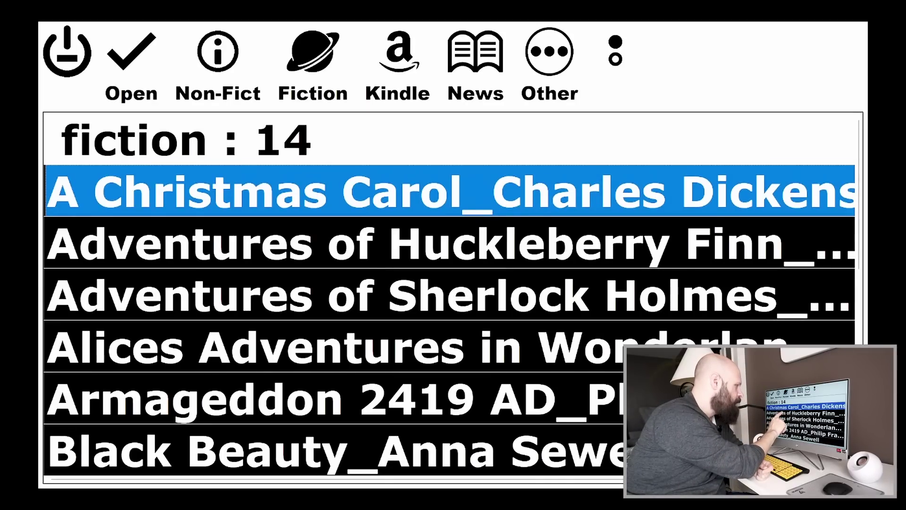
key(Down)
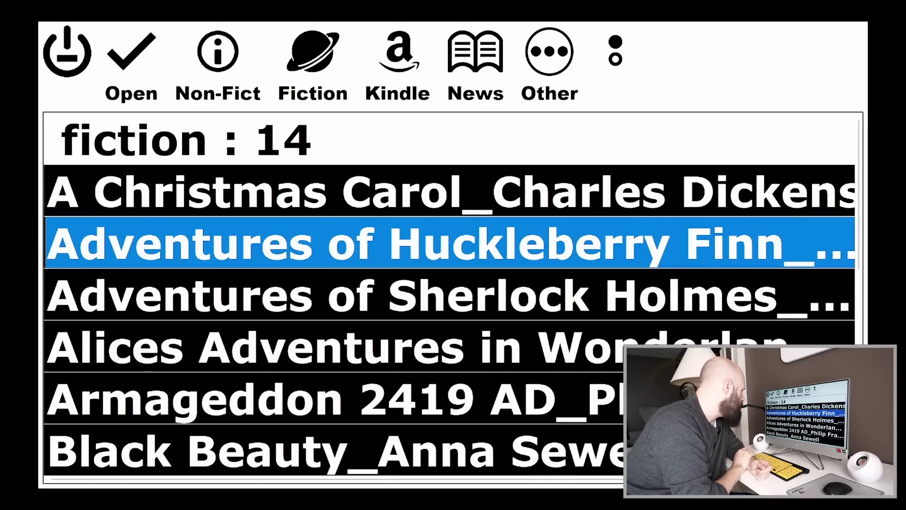
key(Return)
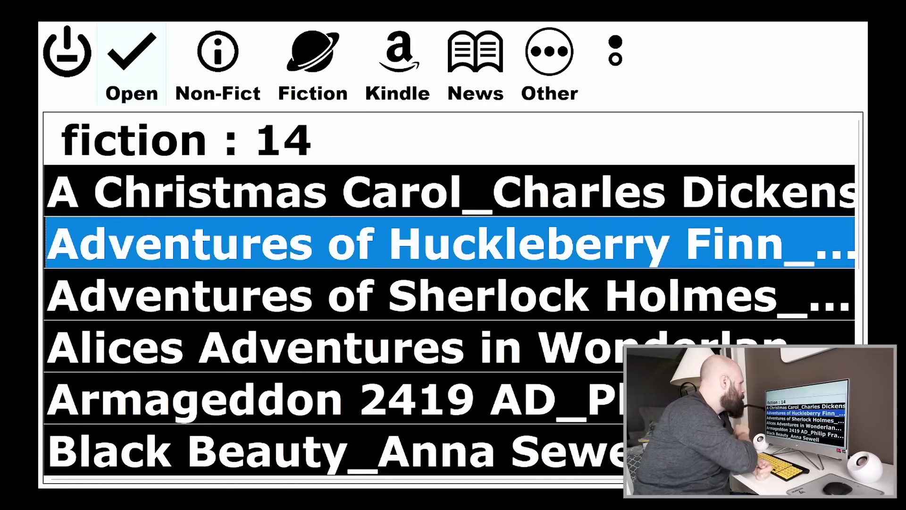
key(Down)
key(Down)
key(Down)
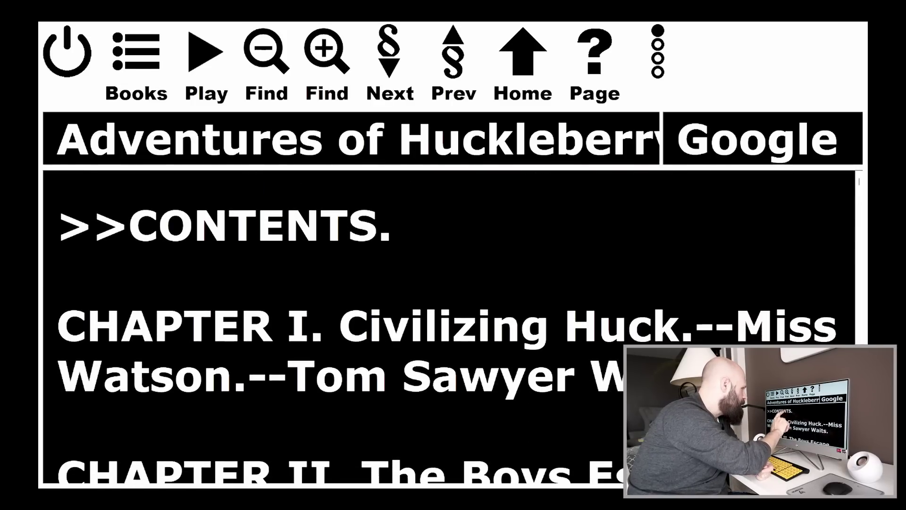
Step: Skim the Huckleberry Finn contents down to Chapter III and back to the beginning
key(Down)
key(Down)
key(Down)
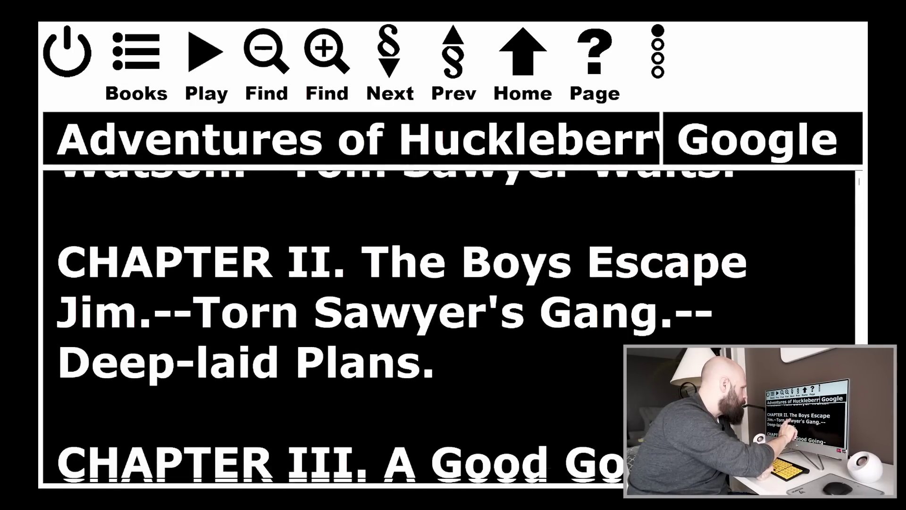
key(Down)
key(Down)
key(Down)
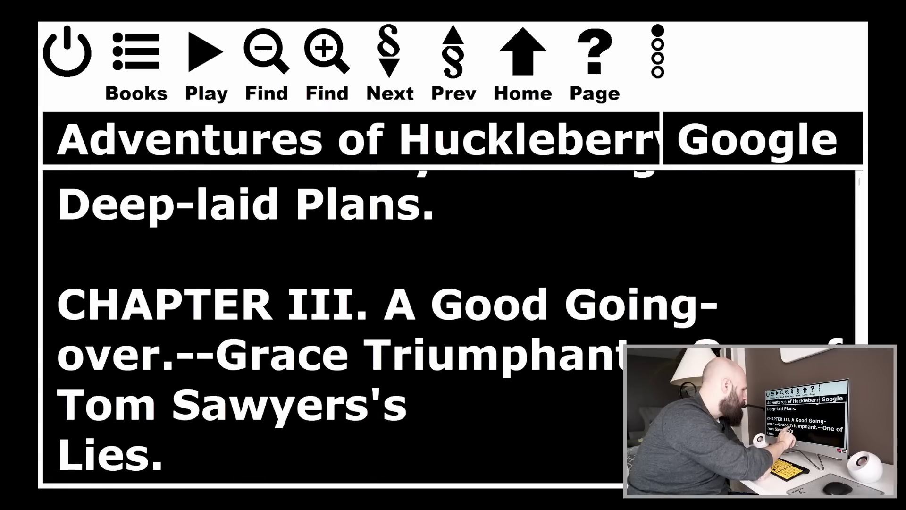
key(Up)
key(Up)
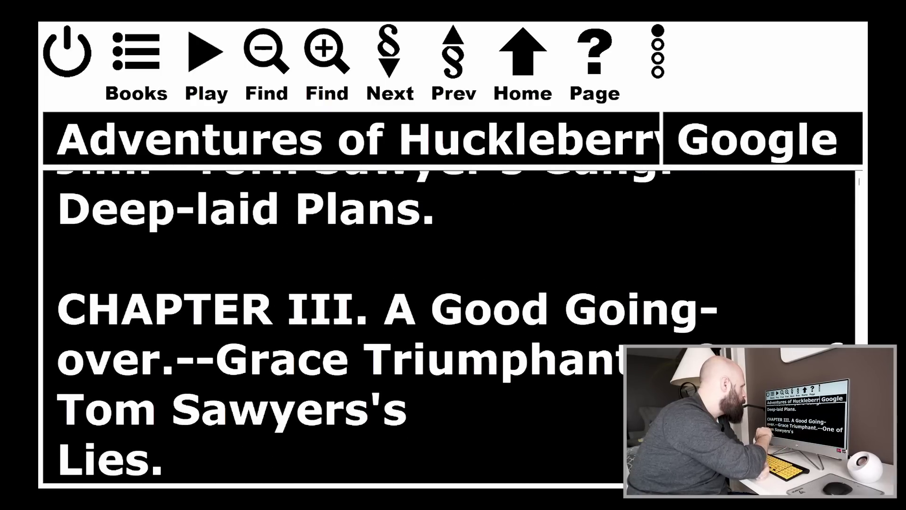
key(Up)
key(Up)
key(Up)
key(Up)
key(Up)
key(Up)
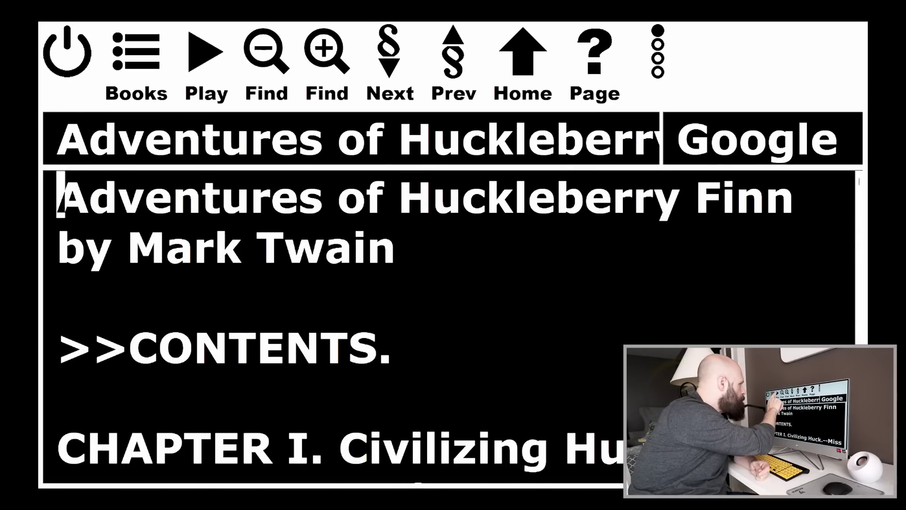
Step: Read the book's opening aloud, stop it, and close the book to the launcher
key(space)
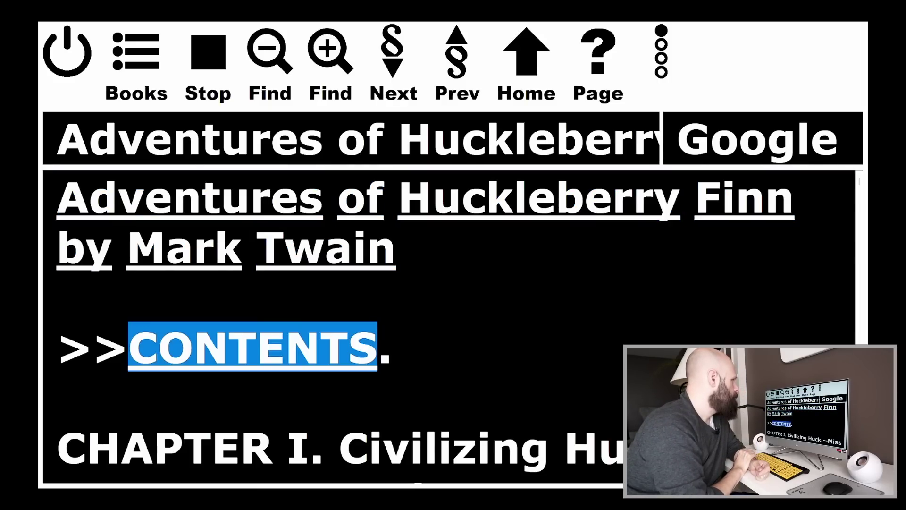
key(Escape)
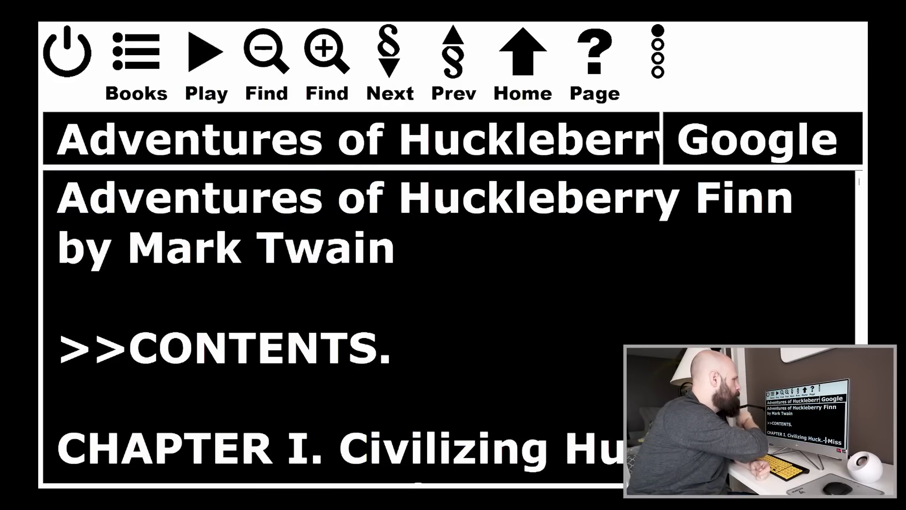
key(Escape)
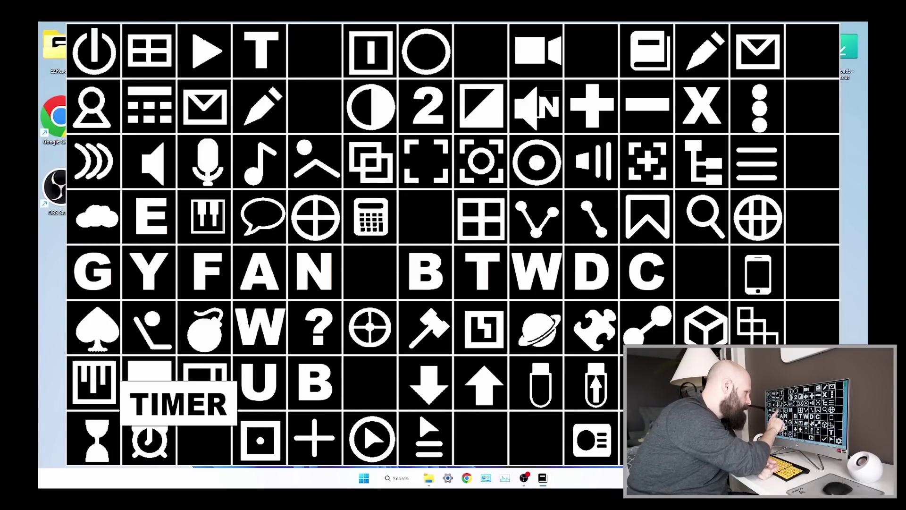
key(c)
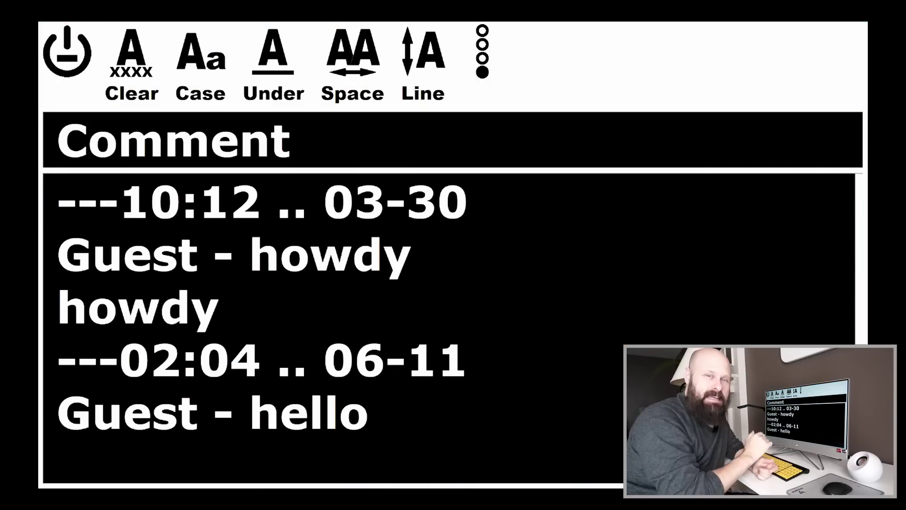
key(Escape)
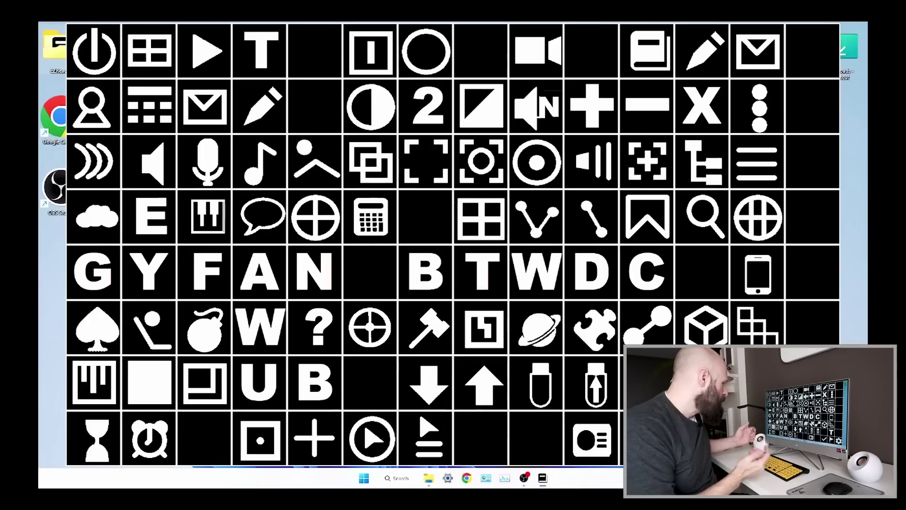
key(s)
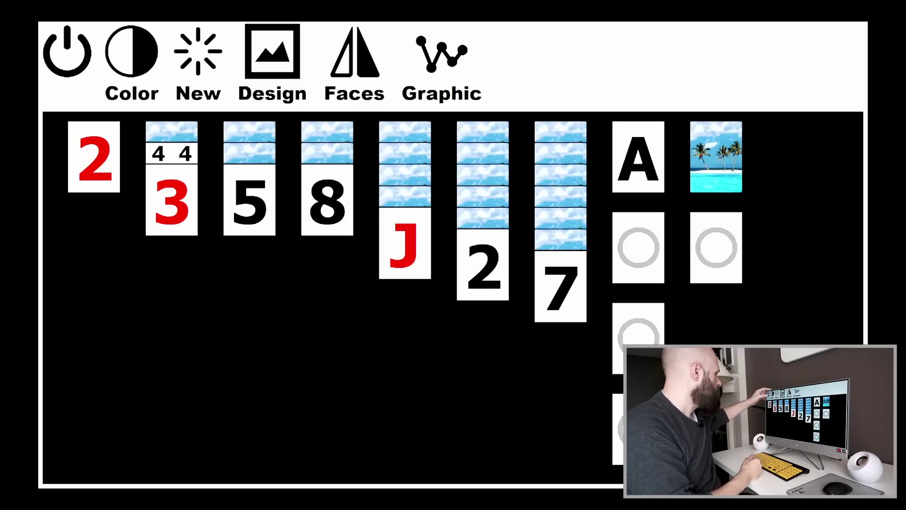
click(67, 51)
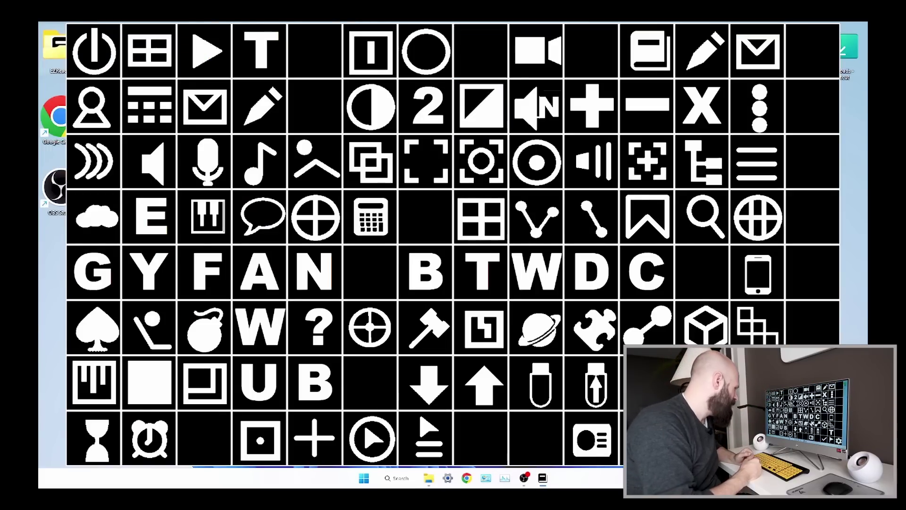
Step: Open the 15-puzzle and slide tiles 7, 10, 4, 12, 2, 14 and 1 into the gap
click(149, 51)
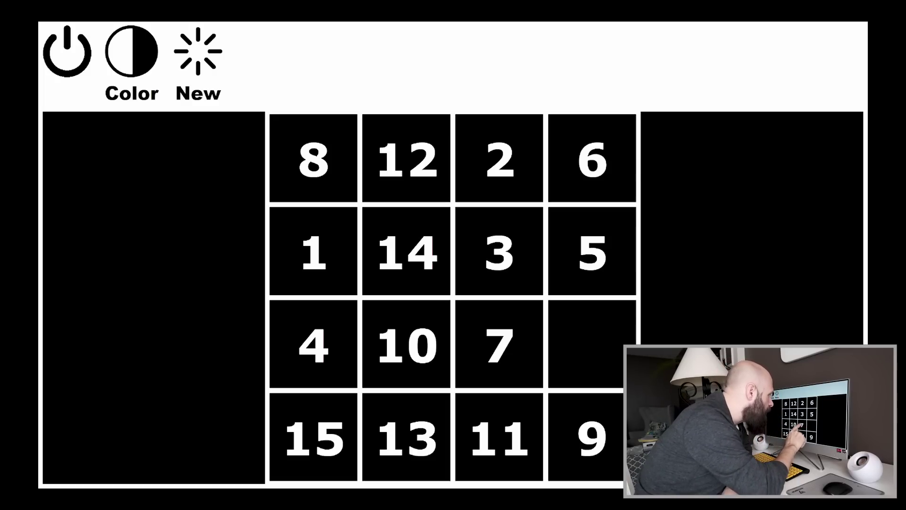
click(499, 343)
click(406, 344)
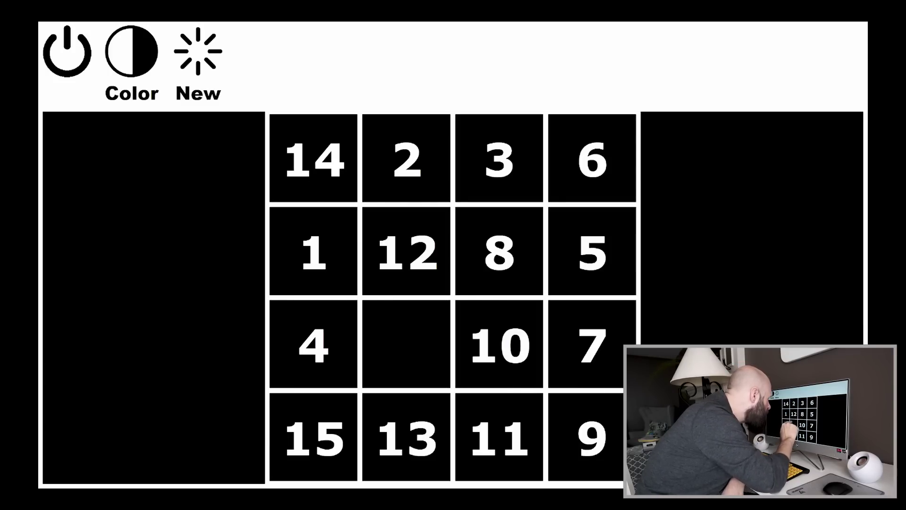
click(406, 251)
click(406, 159)
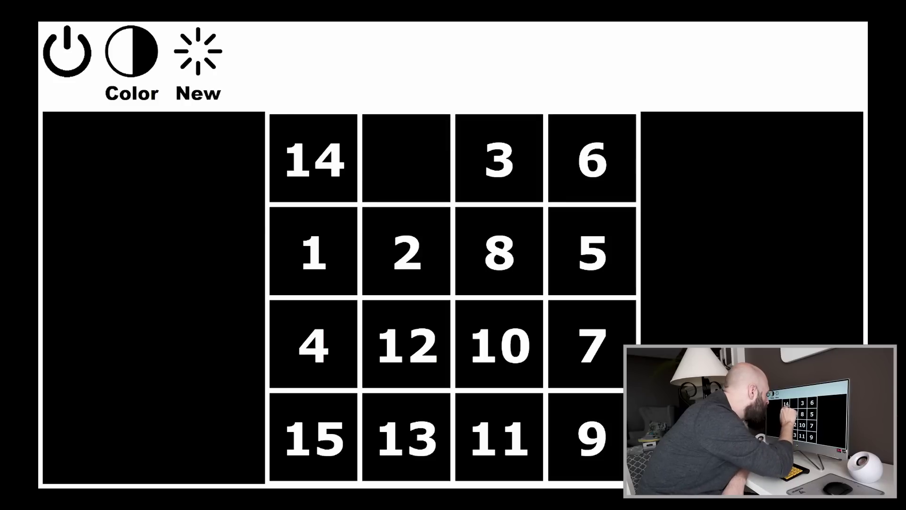
click(313, 158)
click(314, 251)
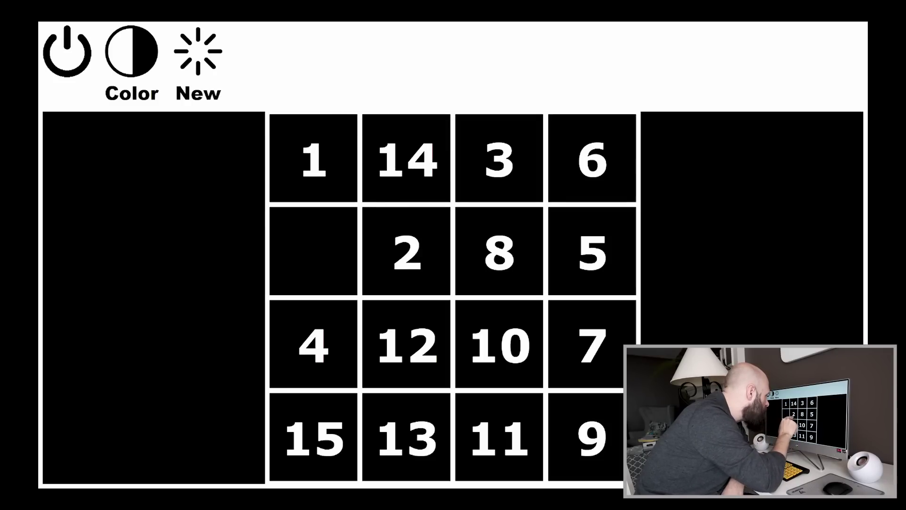
Step: Slide tiles 4, 12, 10, 8, 3 and 14 around, bringing tile 2 up beside tile 1
click(313, 343)
click(406, 343)
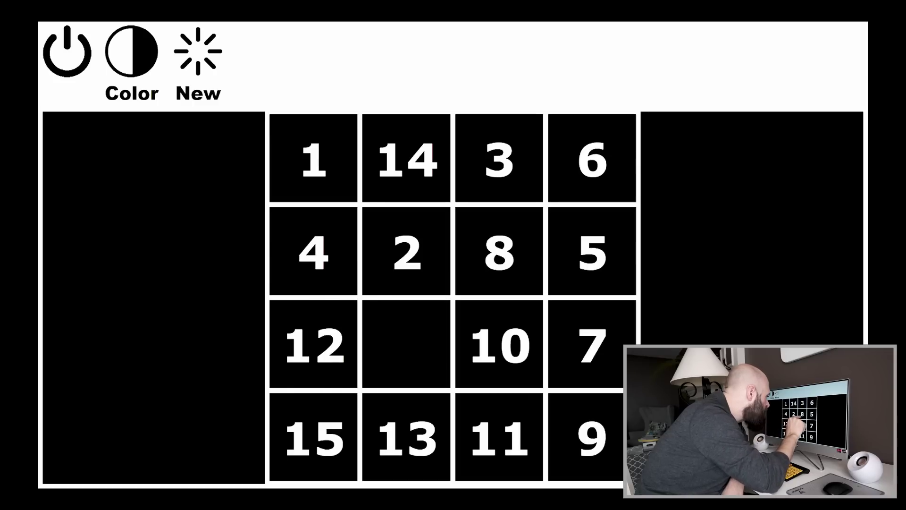
click(499, 344)
click(499, 251)
click(499, 158)
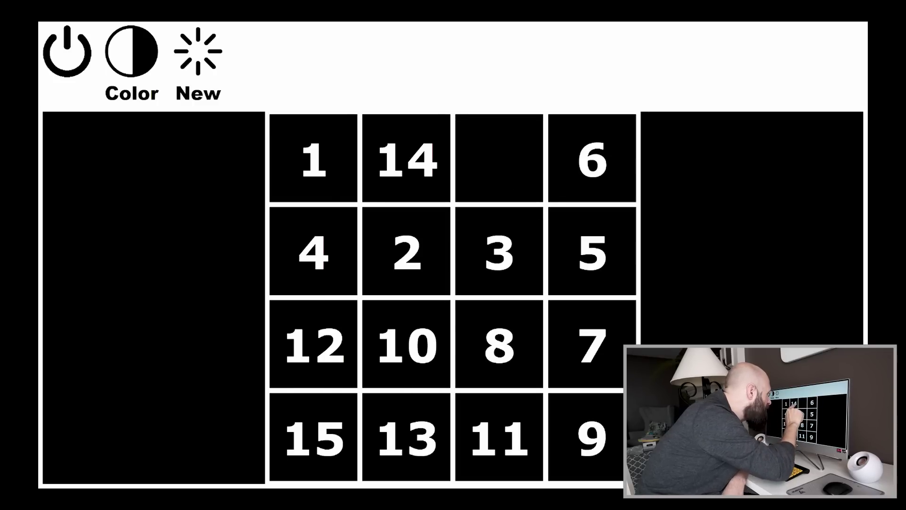
click(406, 159)
click(406, 251)
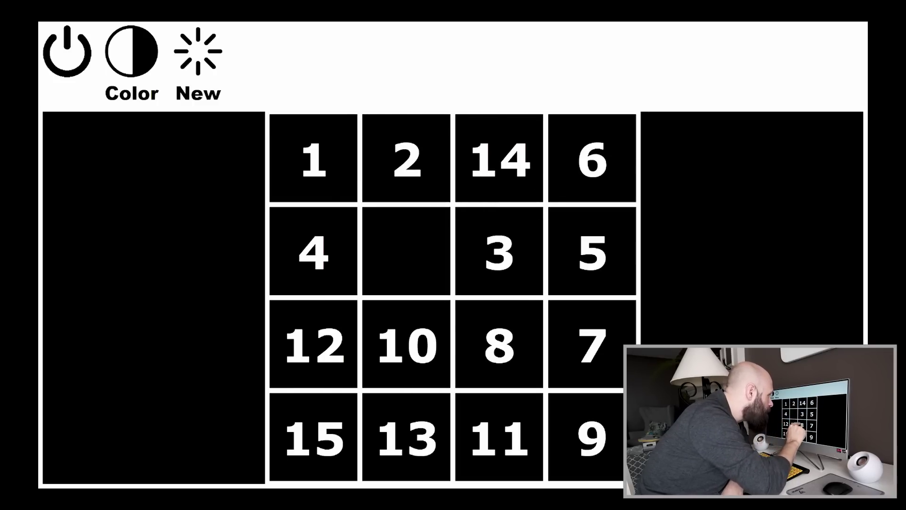
click(406, 343)
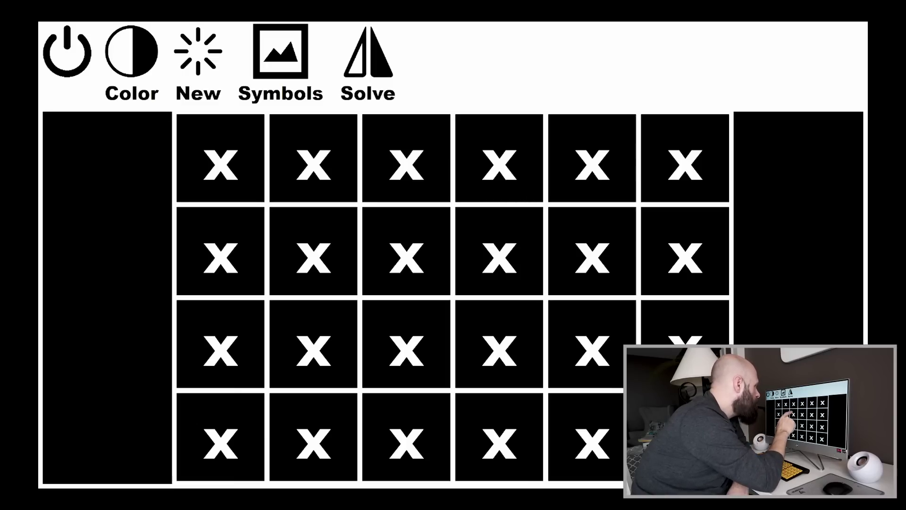
Step: Flip the top-row cards in the match grid until a pair of 6s is uncovered
click(500, 158)
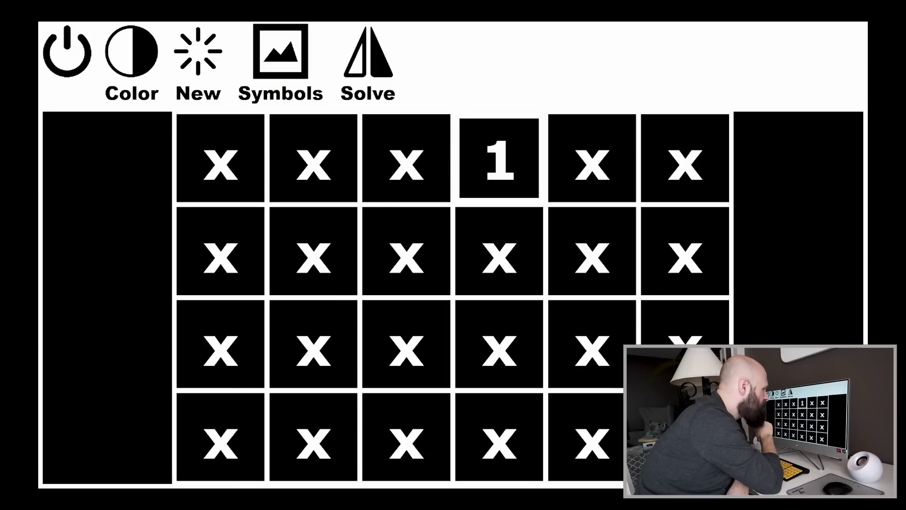
click(314, 158)
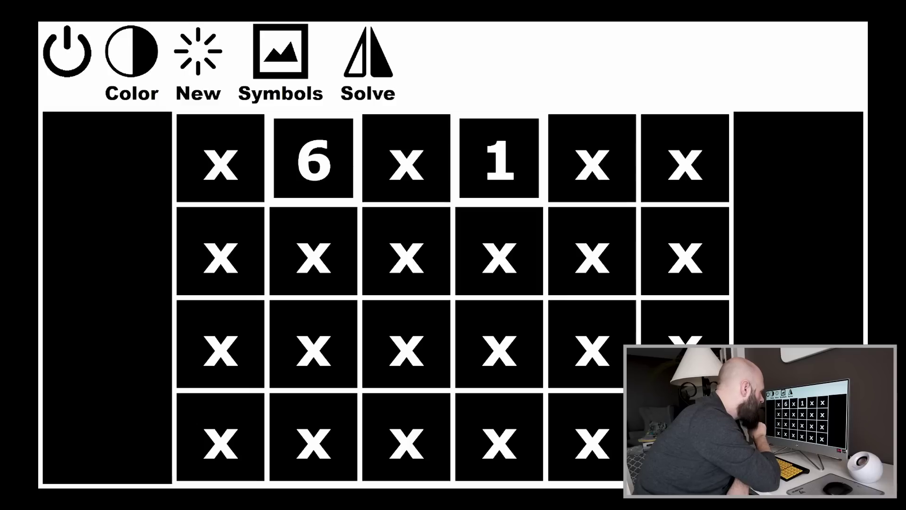
click(220, 158)
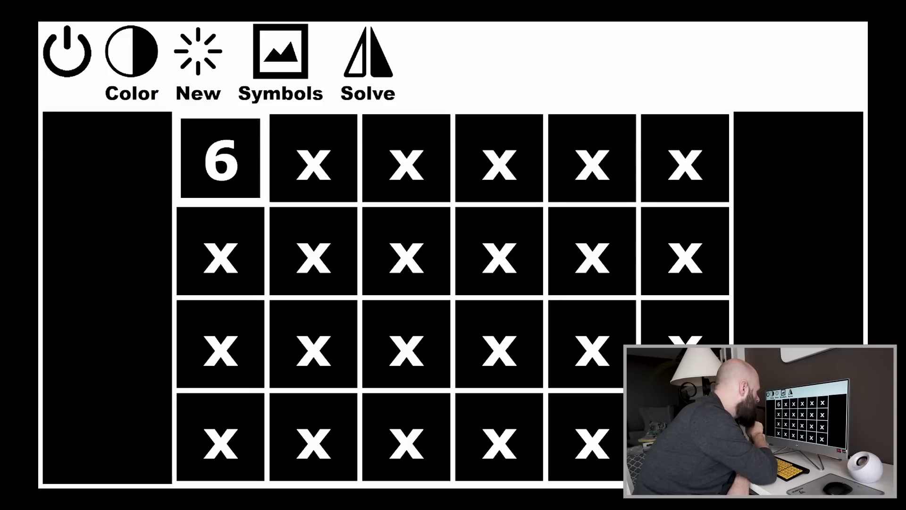
click(313, 158)
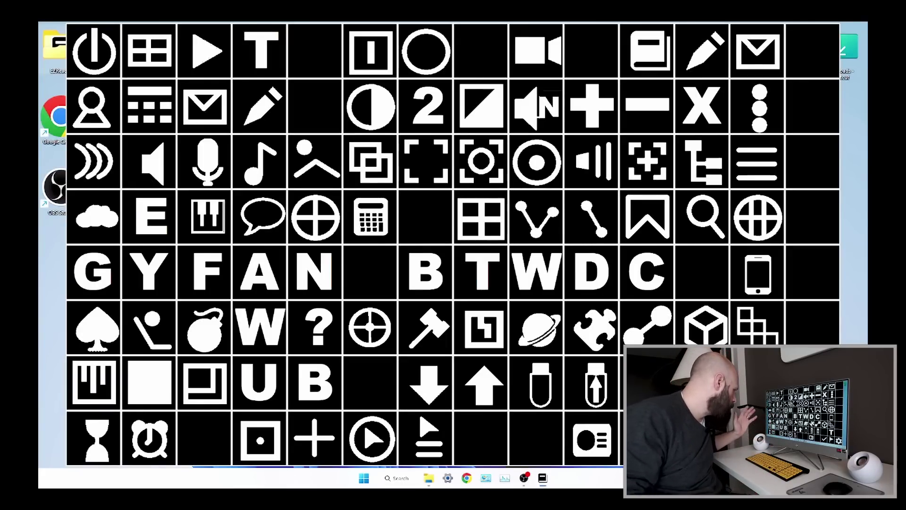
key(Return)
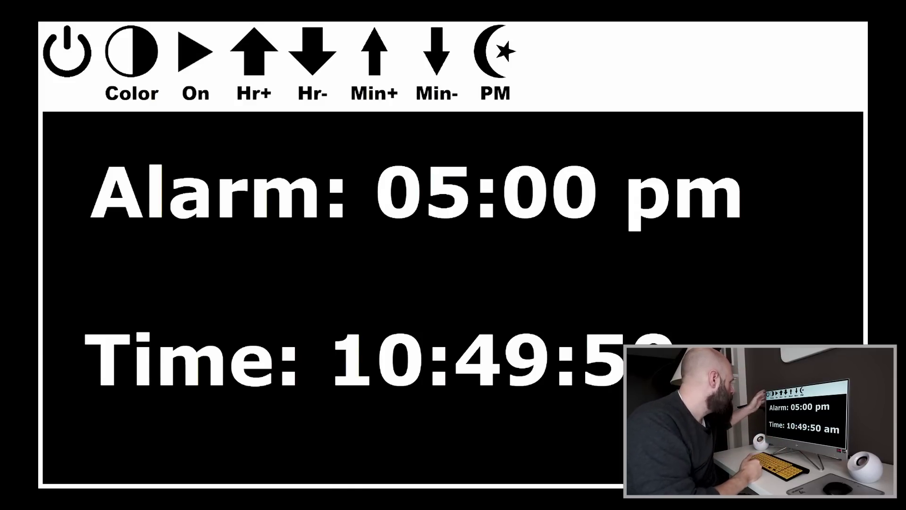
key(Escape)
key(Return)
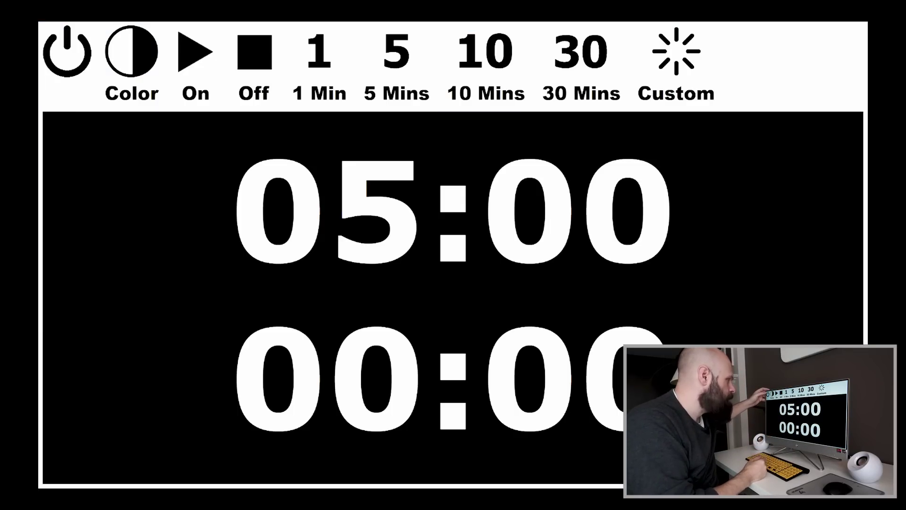
key(Escape)
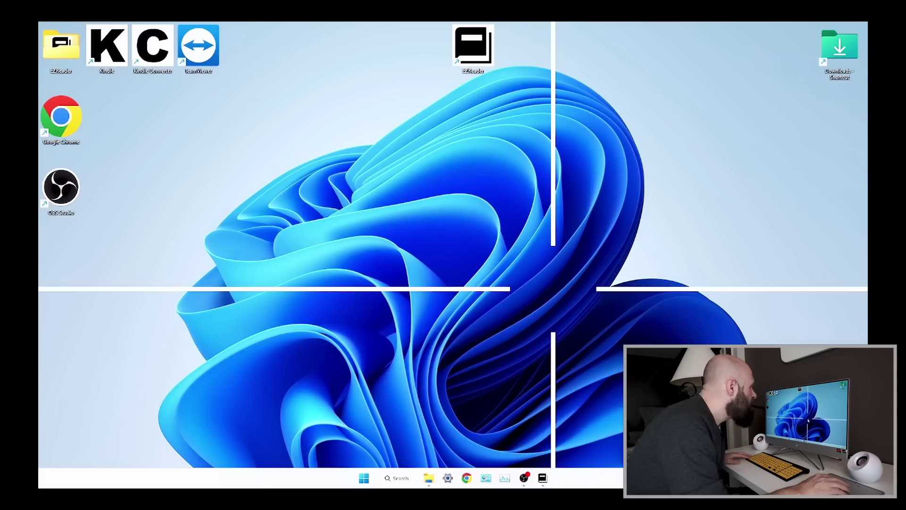
key(Escape)
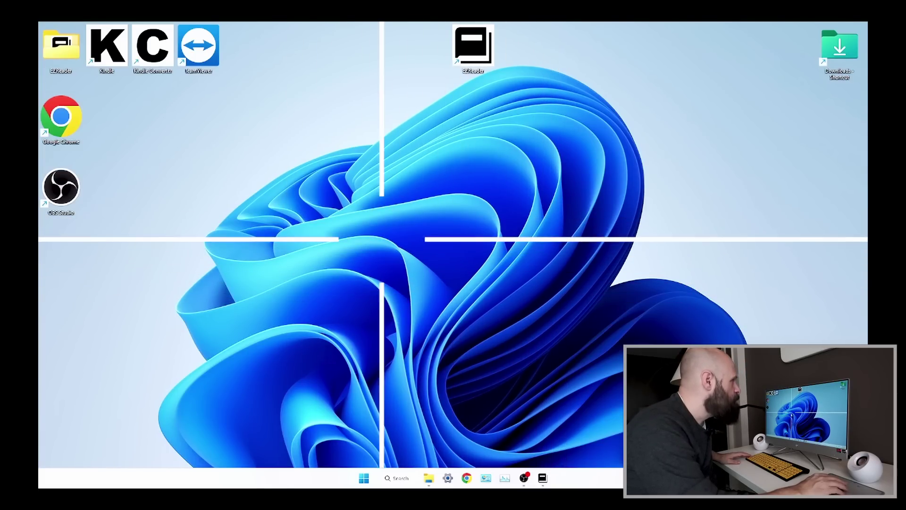
Step: Open the music player, play 'neon moon' from Country - 2, then return to the launcher
click(390, 197)
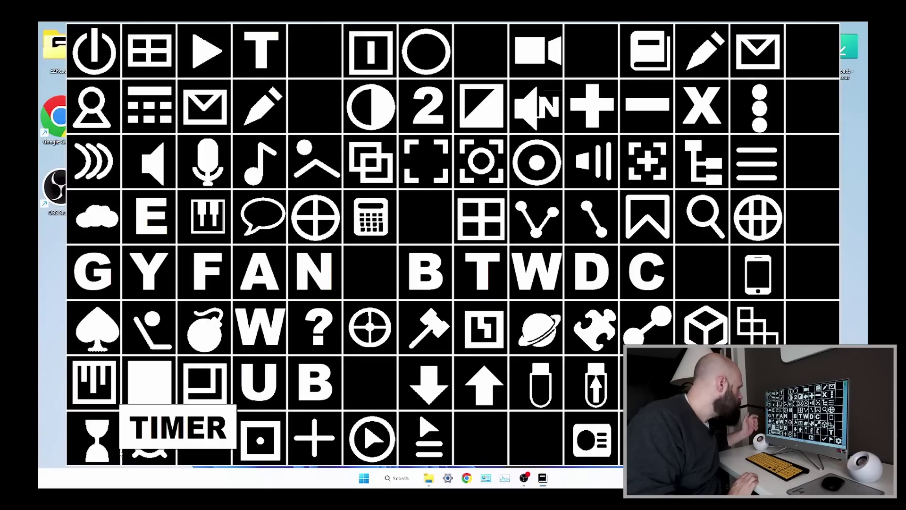
click(275, 174)
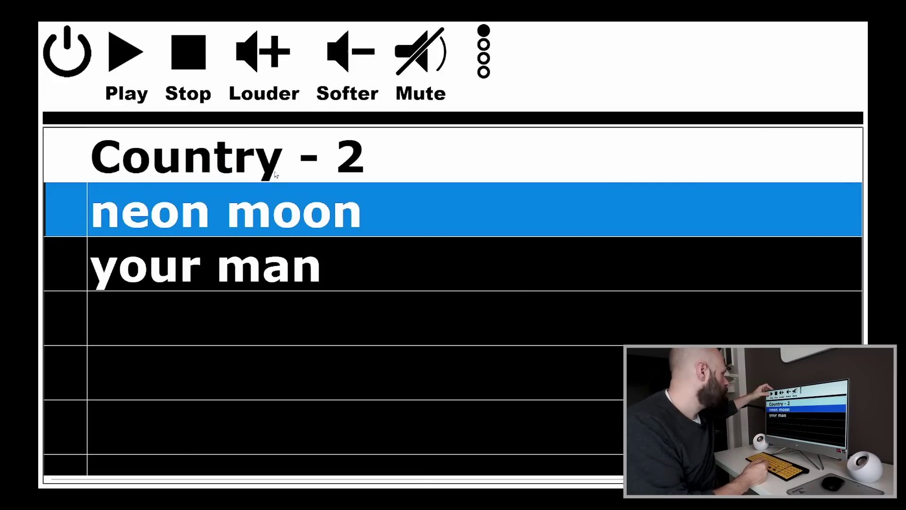
click(107, 56)
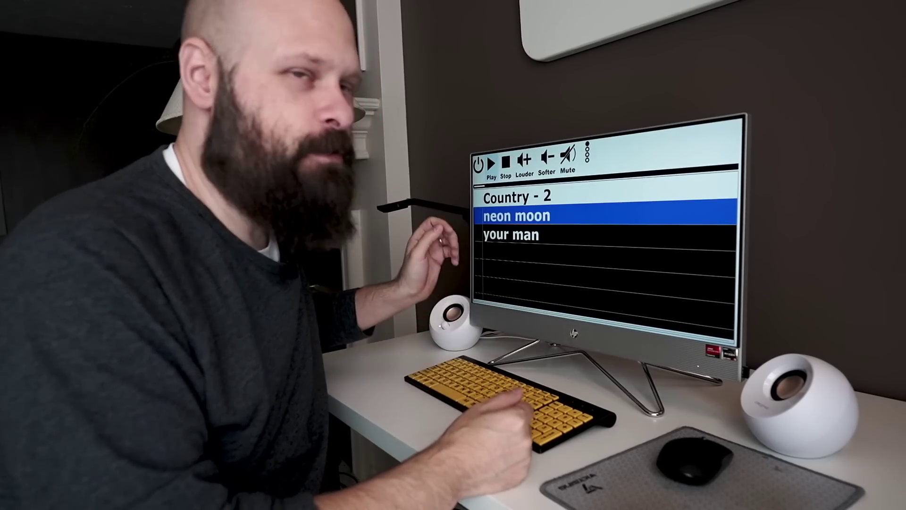
key(Escape)
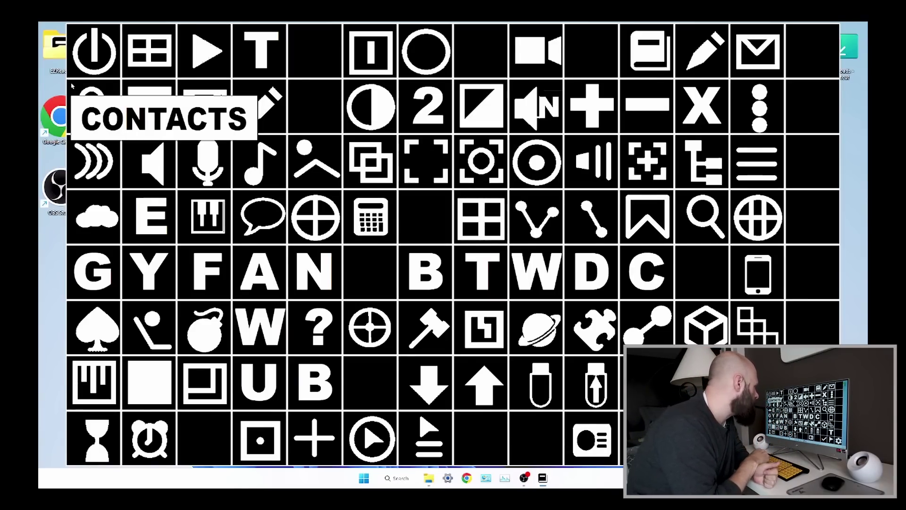
Step: Open the owl picture from the animals album full size, view its editing options, then close it
key(p)
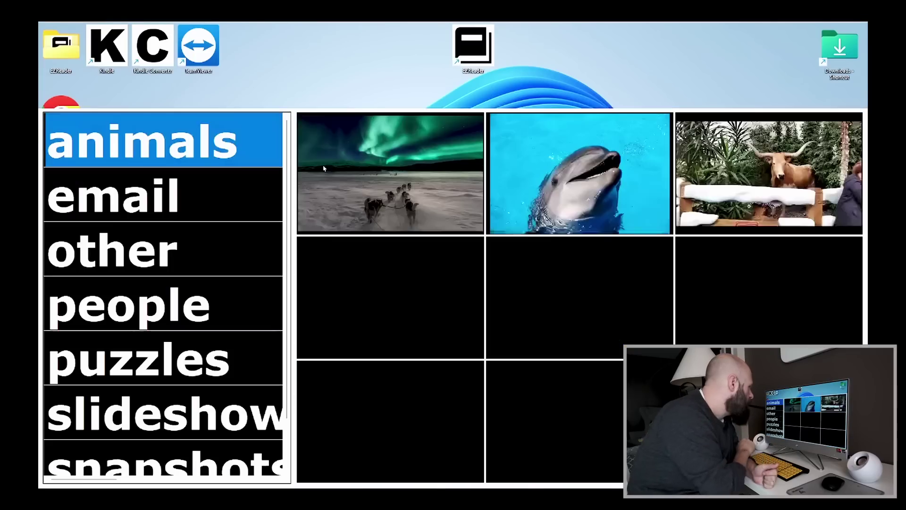
click(391, 317)
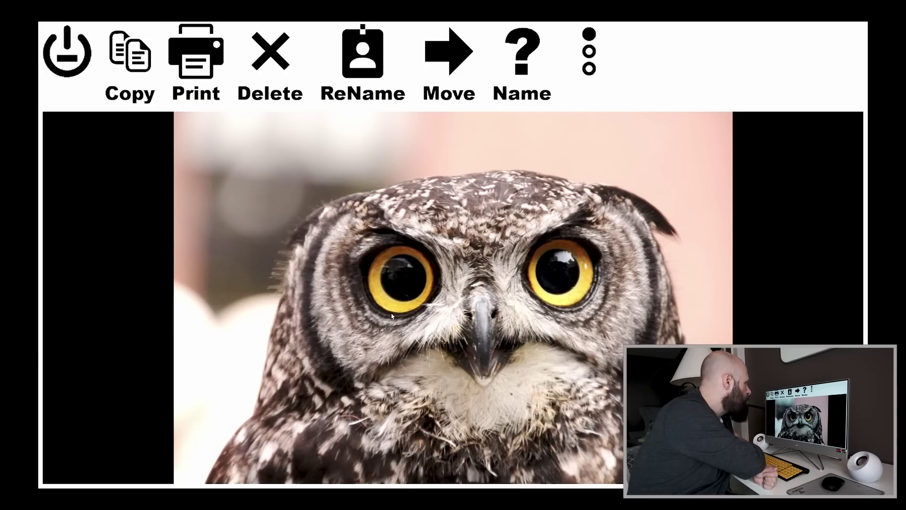
click(589, 51)
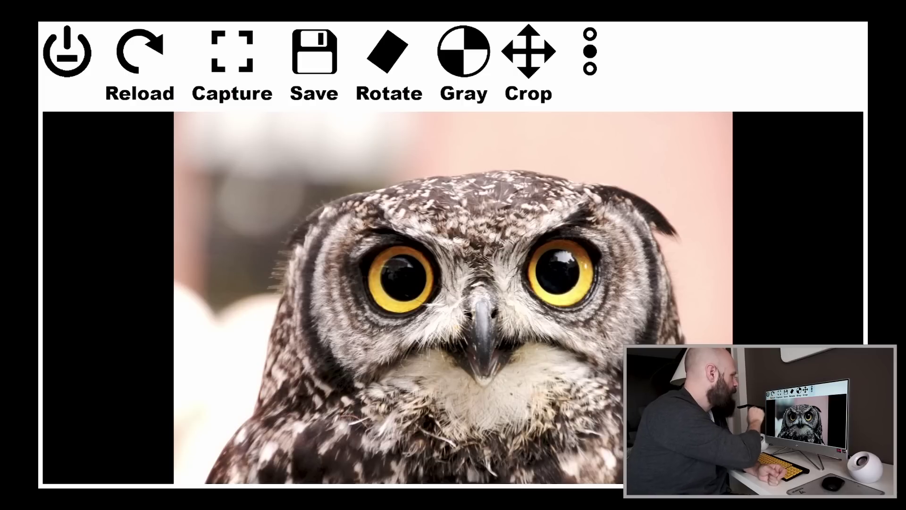
click(67, 51)
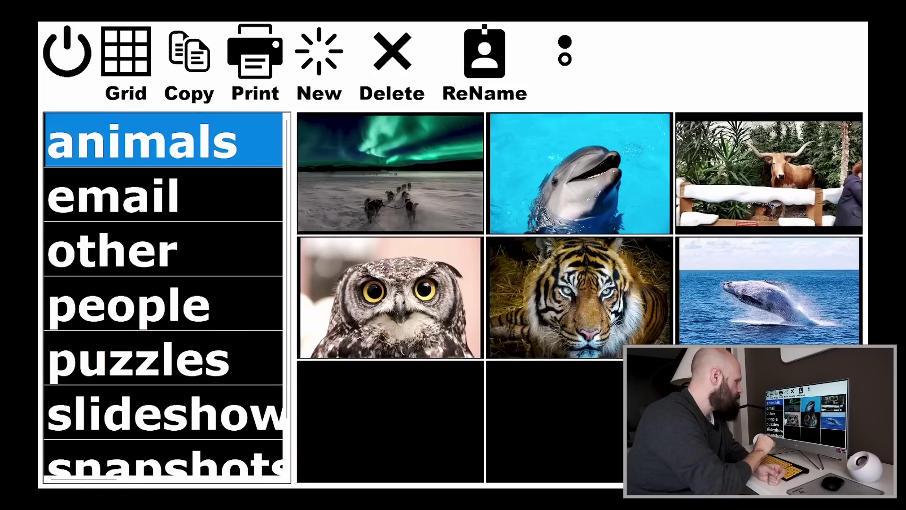
Step: Open the first text snapshot and crop out 'I did not eat rice until I was almost 21'
click(165, 460)
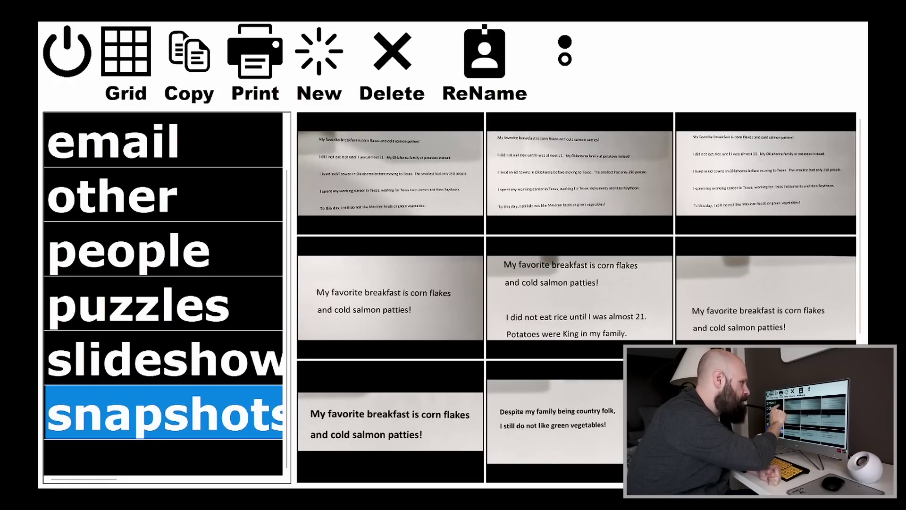
click(390, 173)
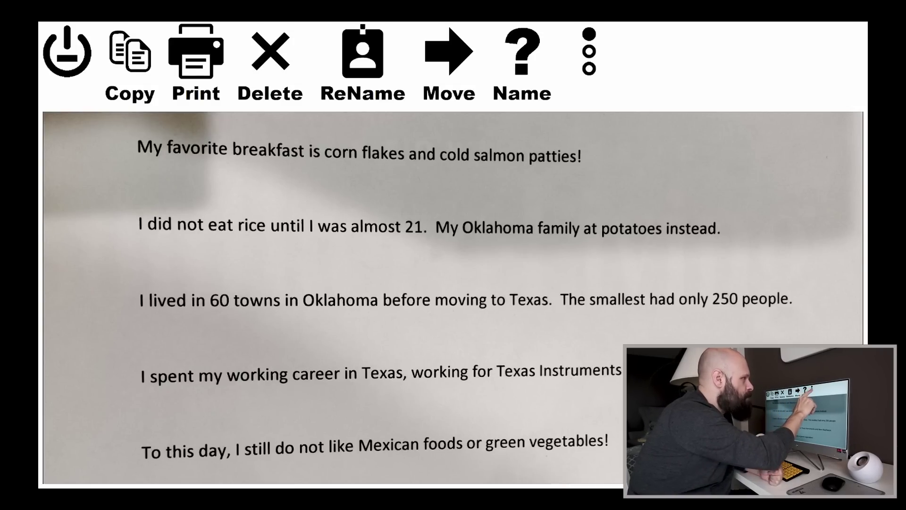
click(589, 51)
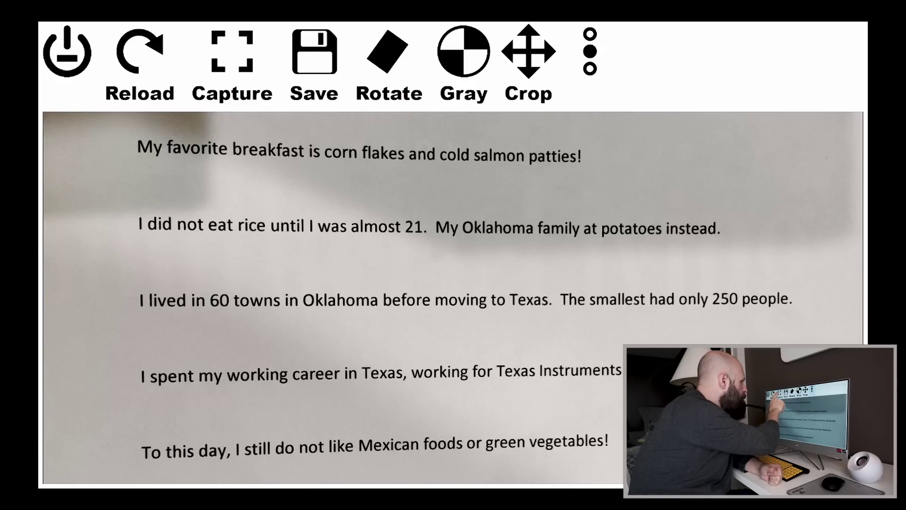
click(126, 194)
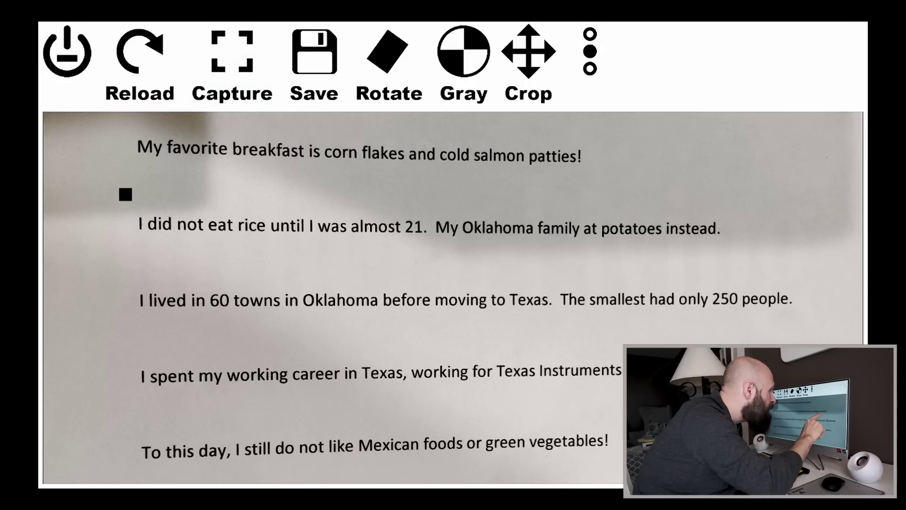
click(769, 260)
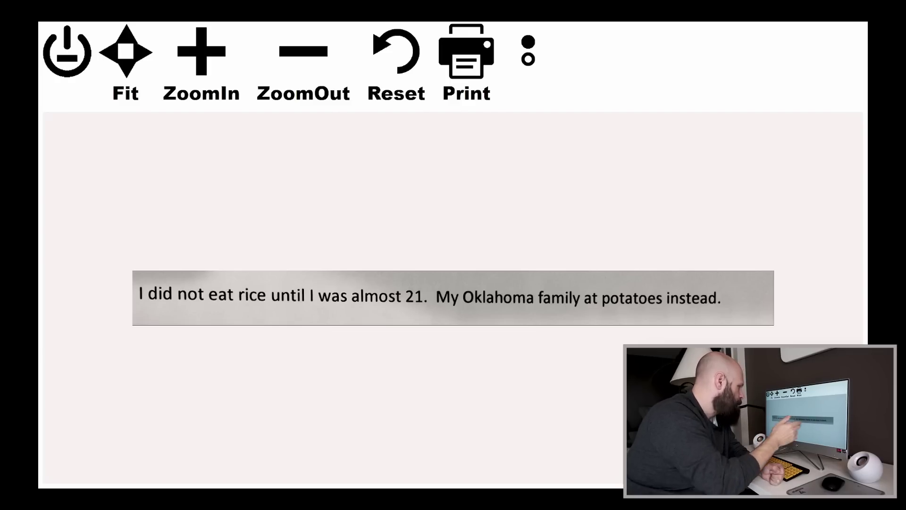
Step: Browse the saving/archiving and zoom/print toolbar pages, then close the crop view
click(528, 51)
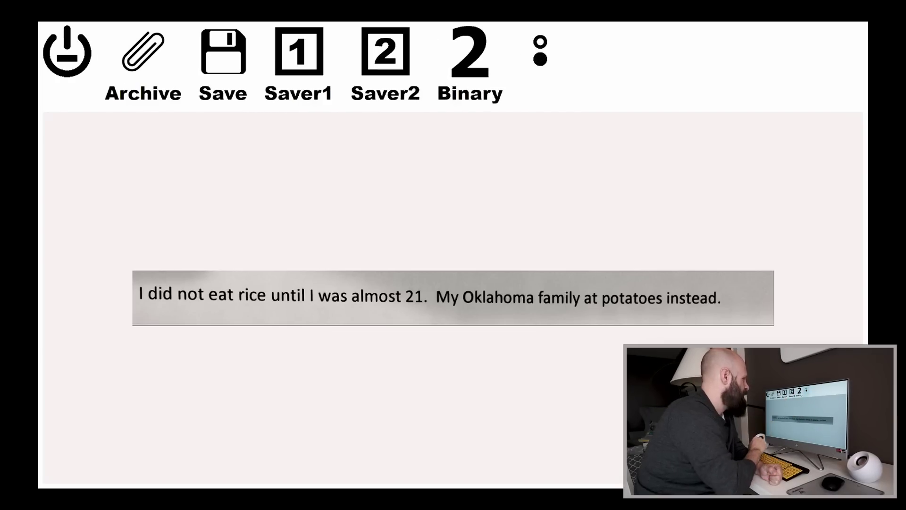
click(540, 51)
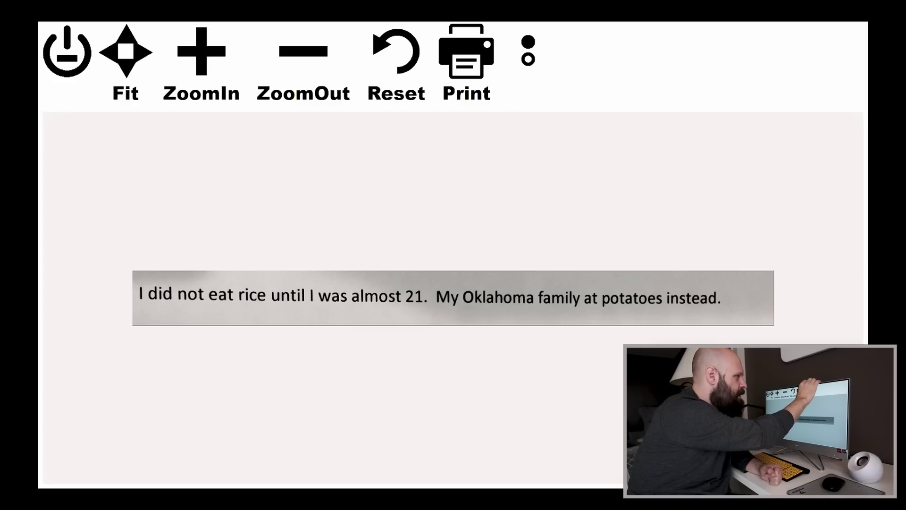
click(528, 50)
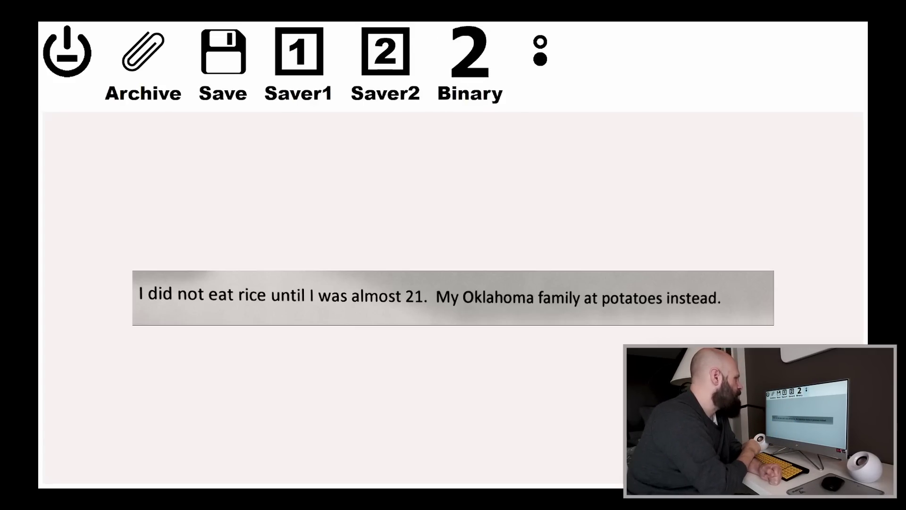
click(67, 51)
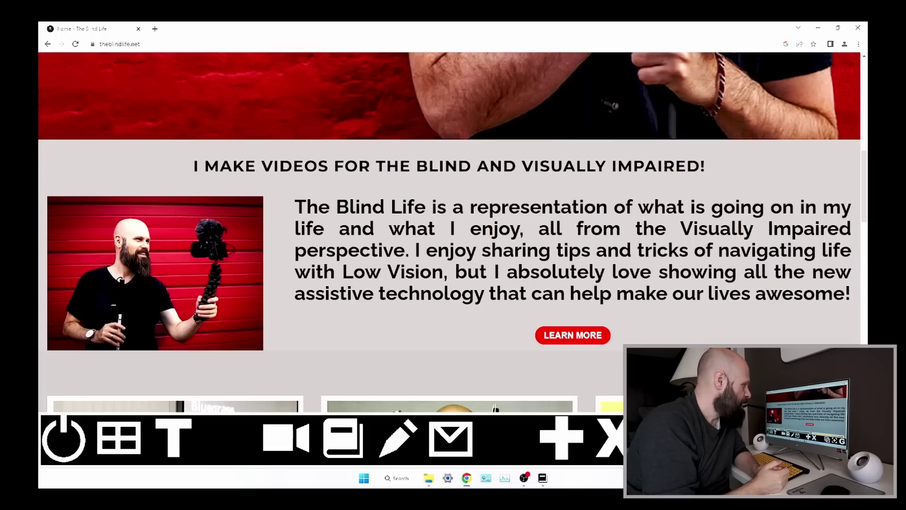
Step: Hide the EZReader bar and capture The Blind Life paragraph with the web text reader
scroll(449, 232, up, 5)
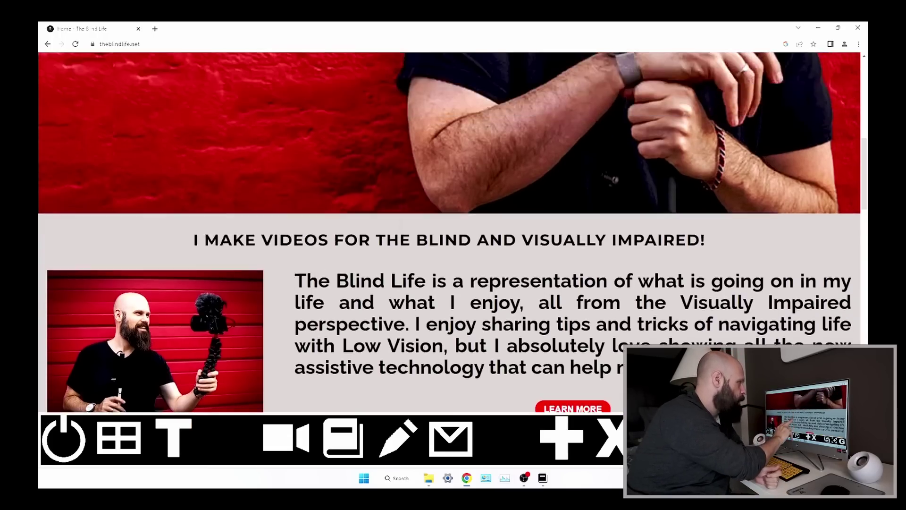
scroll(448, 231, down, 4)
scroll(449, 232, down, 2)
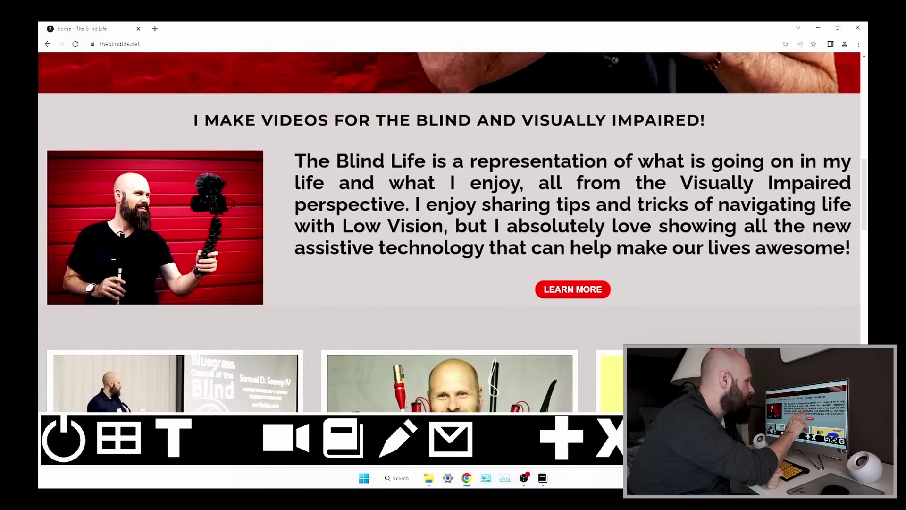
scroll(449, 232, up, 1)
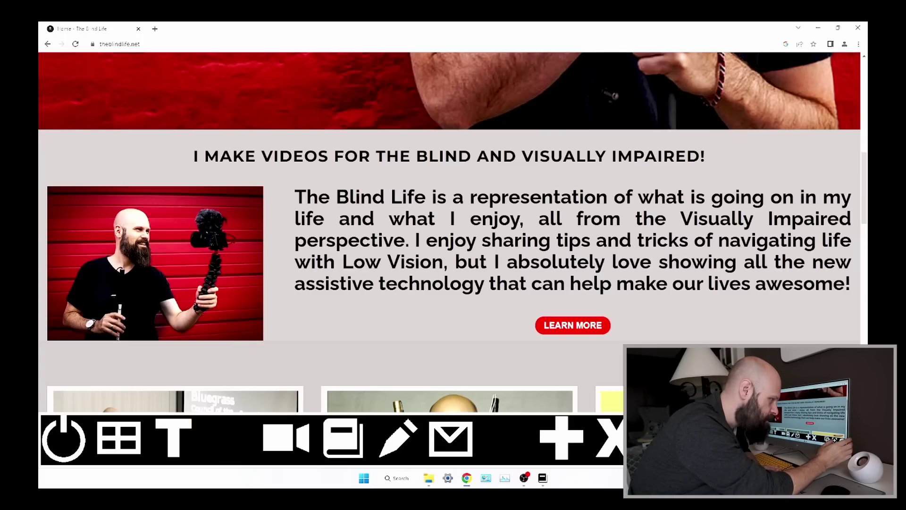
click(613, 439)
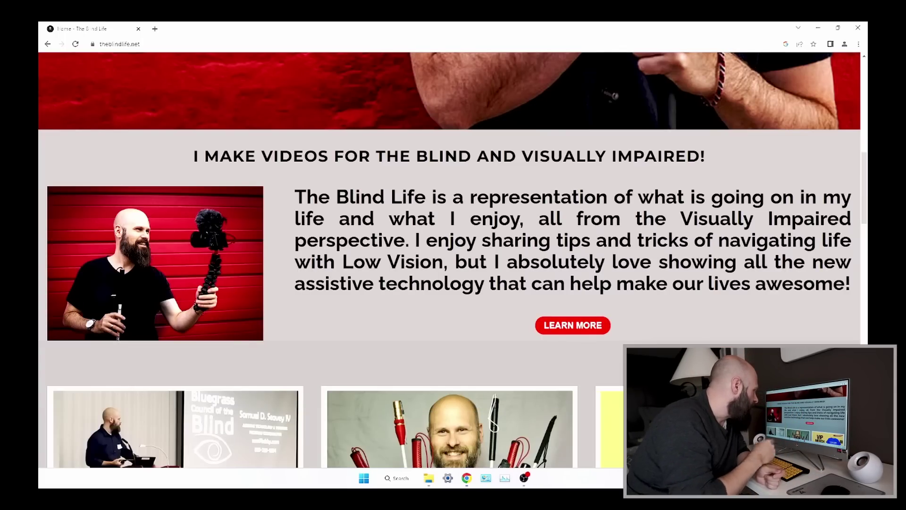
click(282, 172)
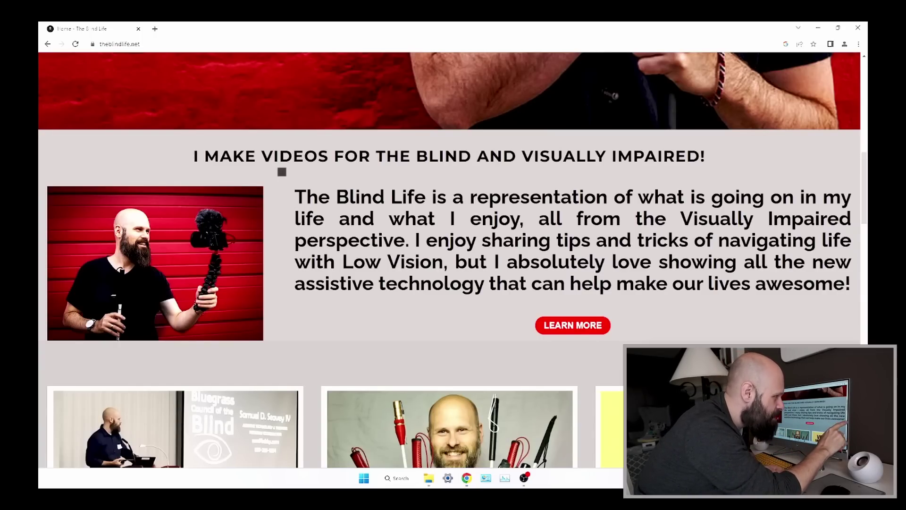
click(281, 171)
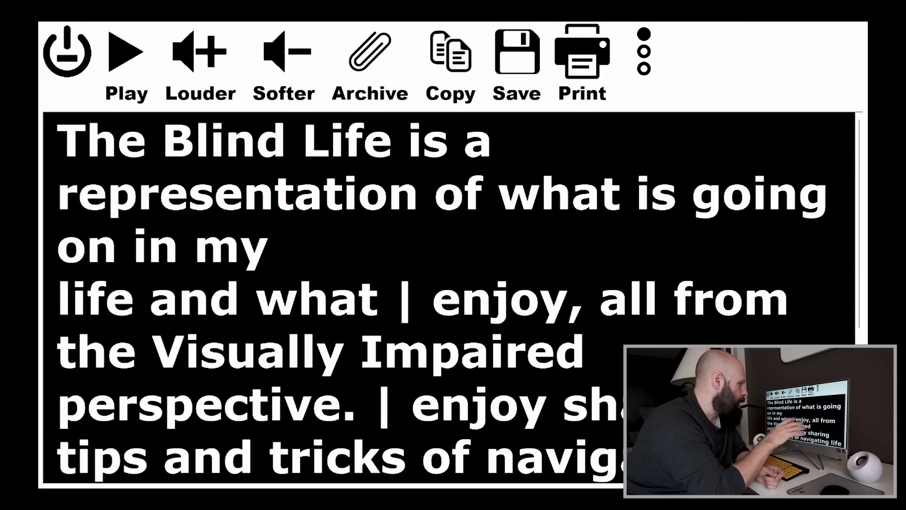
Step: Read the captured Blind Life paragraph aloud, stop it, and show text size, font and colour options
scroll(330, 298, down, 4)
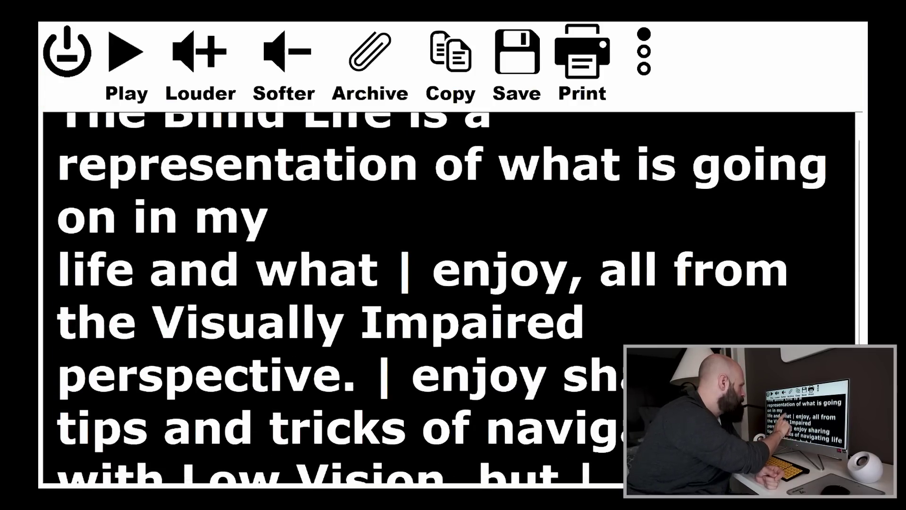
scroll(330, 297, down, 1)
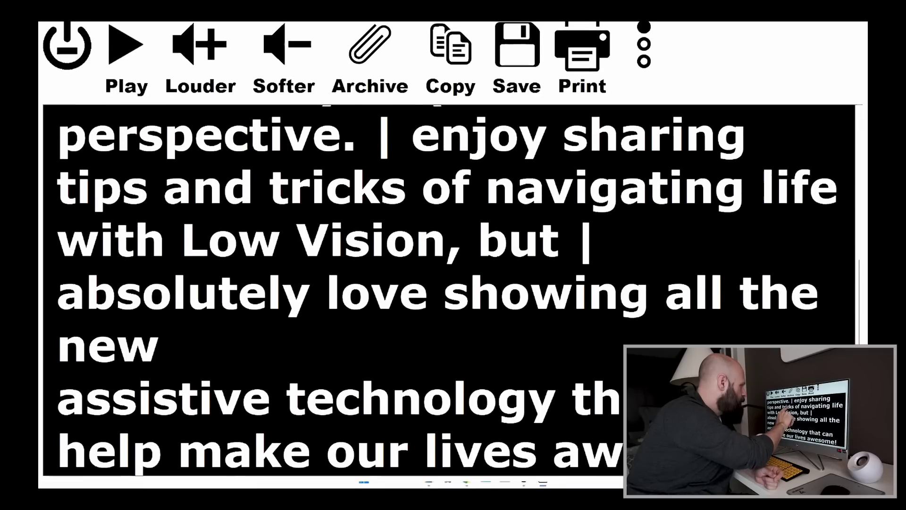
scroll(330, 297, up, 3)
scroll(331, 297, up, 2)
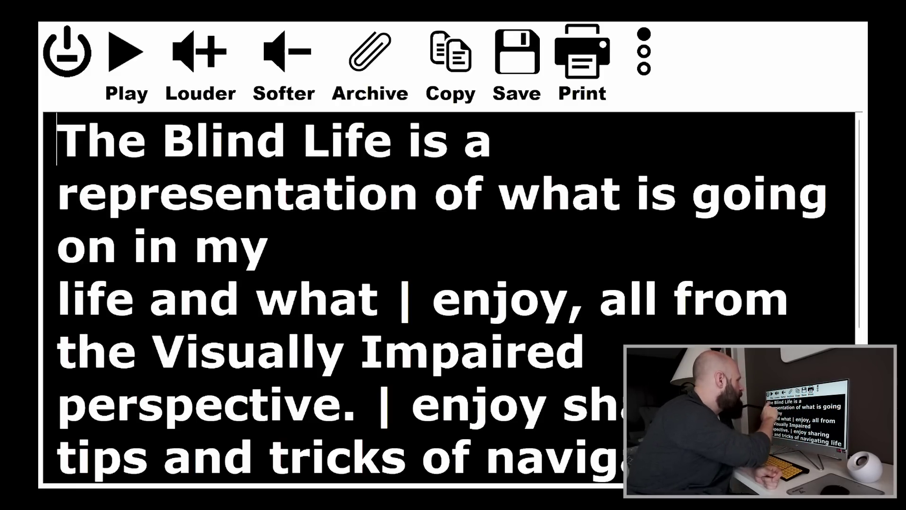
click(125, 52)
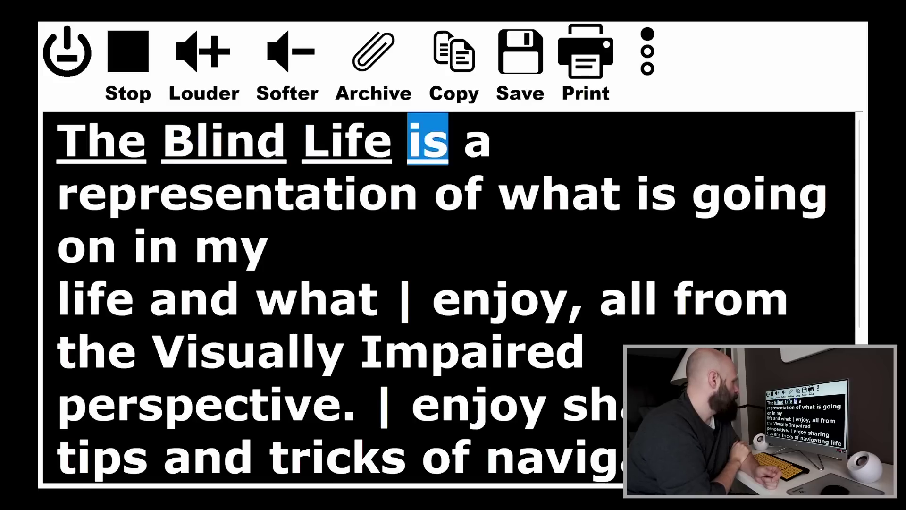
click(128, 52)
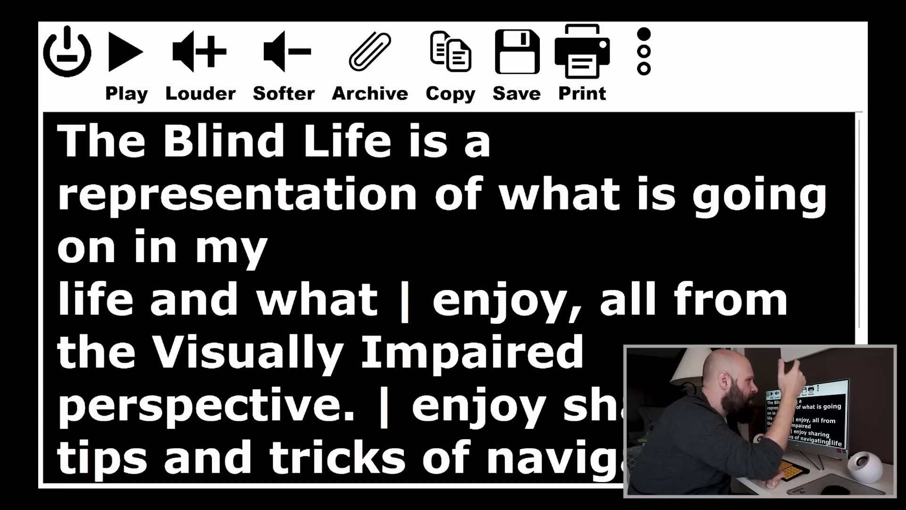
click(645, 51)
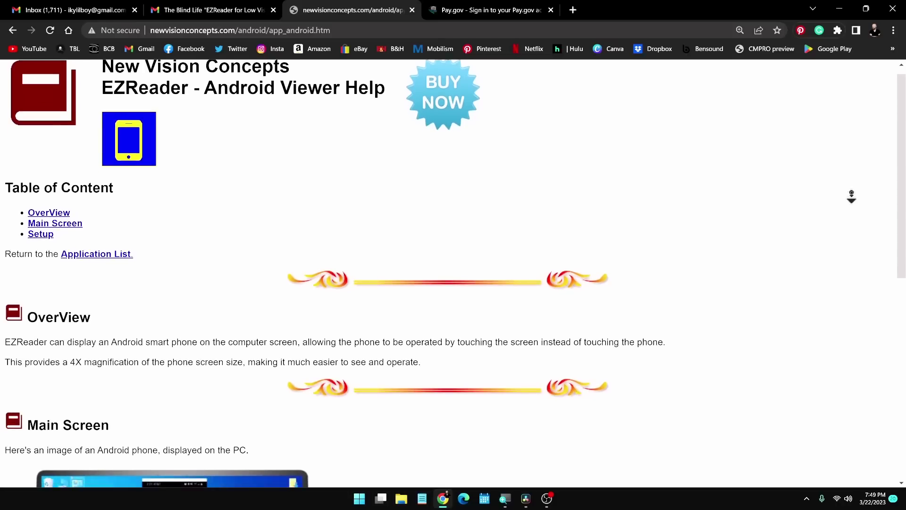
Step: Scroll the newvisionconcepts Android page past its table of contents to Main Screen and Setup
scroll(852, 197, down, 4)
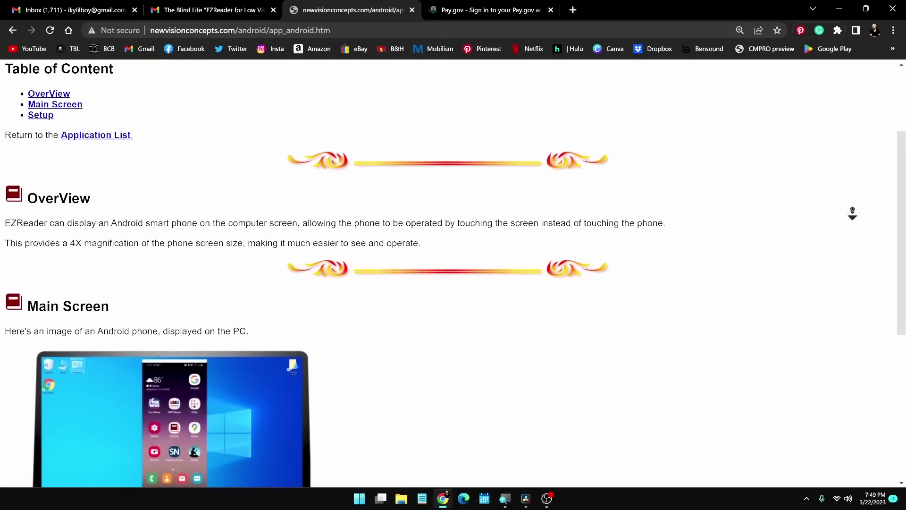
scroll(852, 214, down, 1)
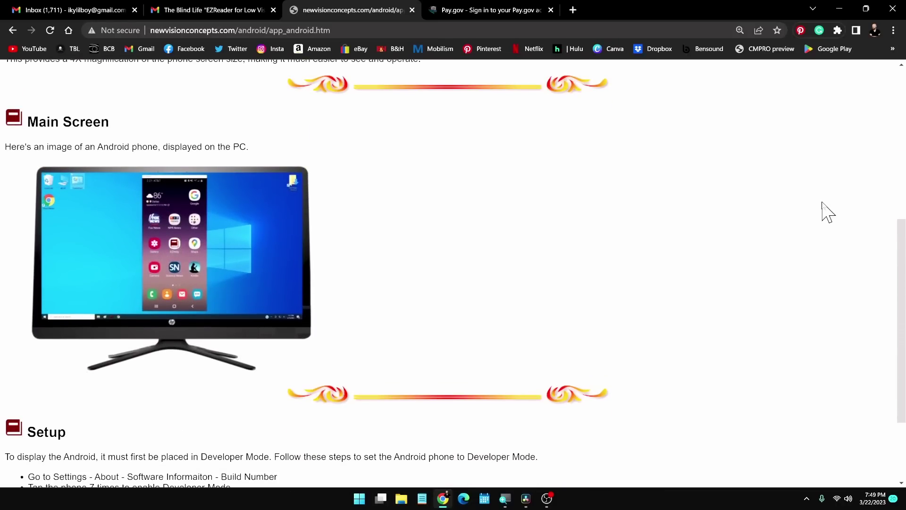